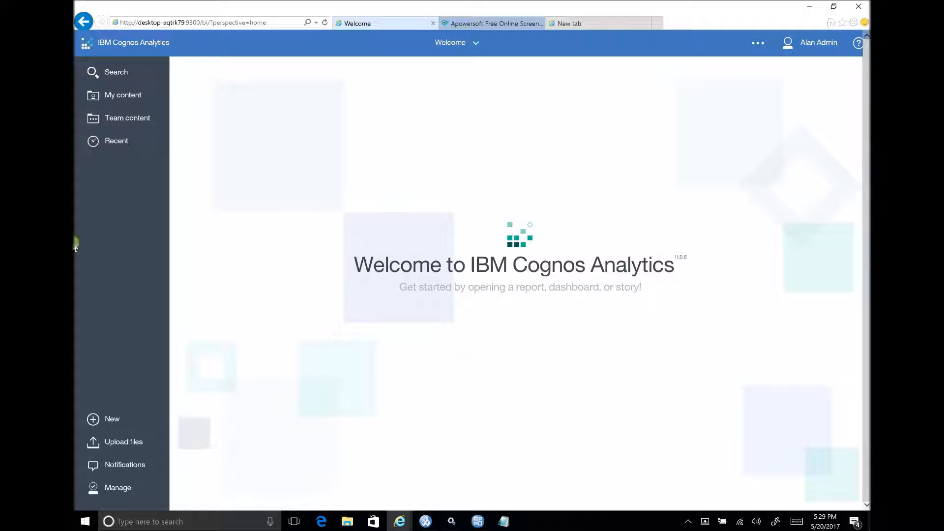
- Create a new report from the Blank template and insert a list into it
click(88, 419)
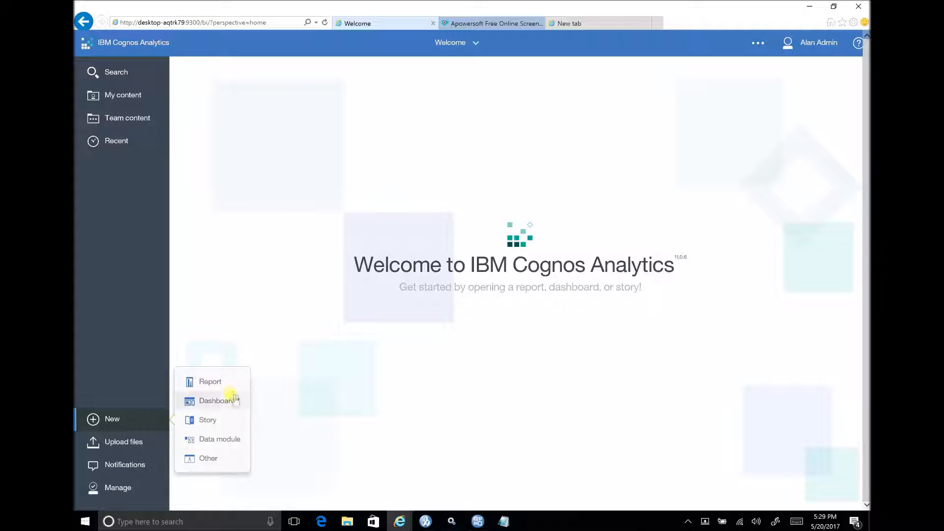
click(220, 383)
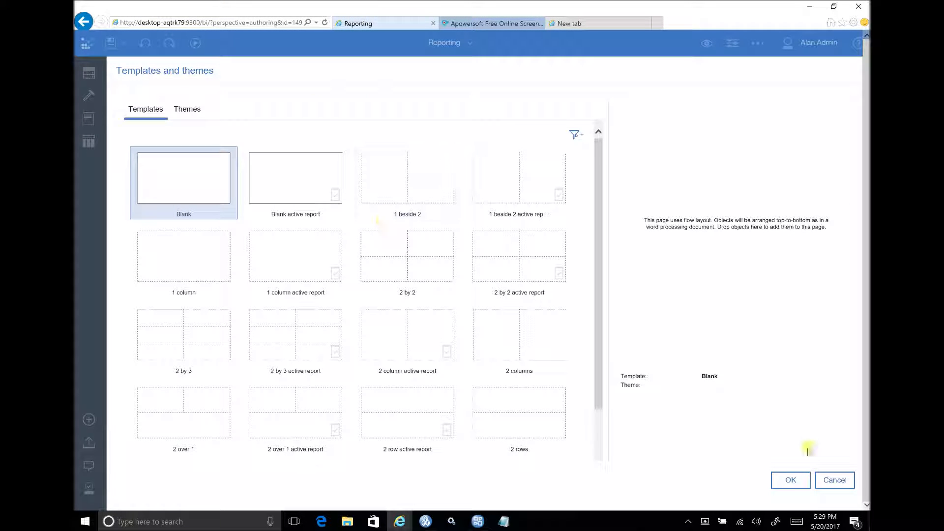
click(790, 479)
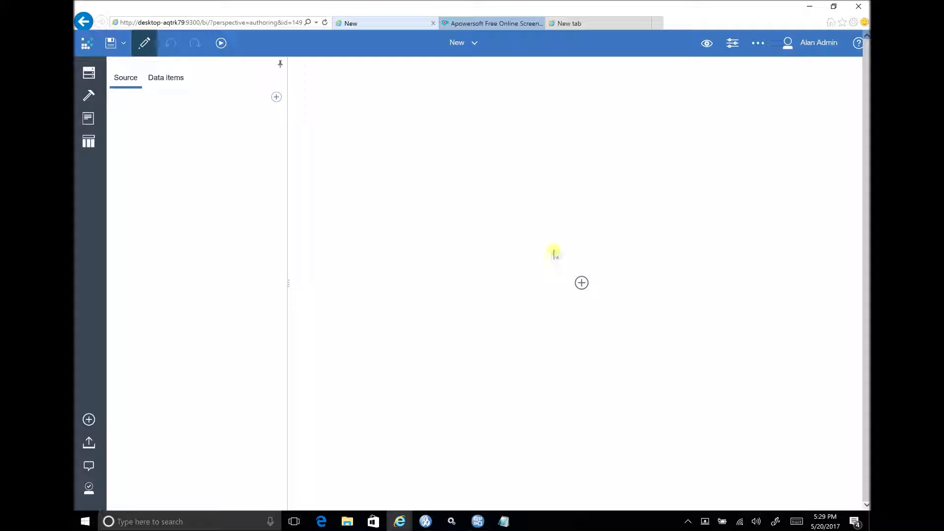
click(582, 282)
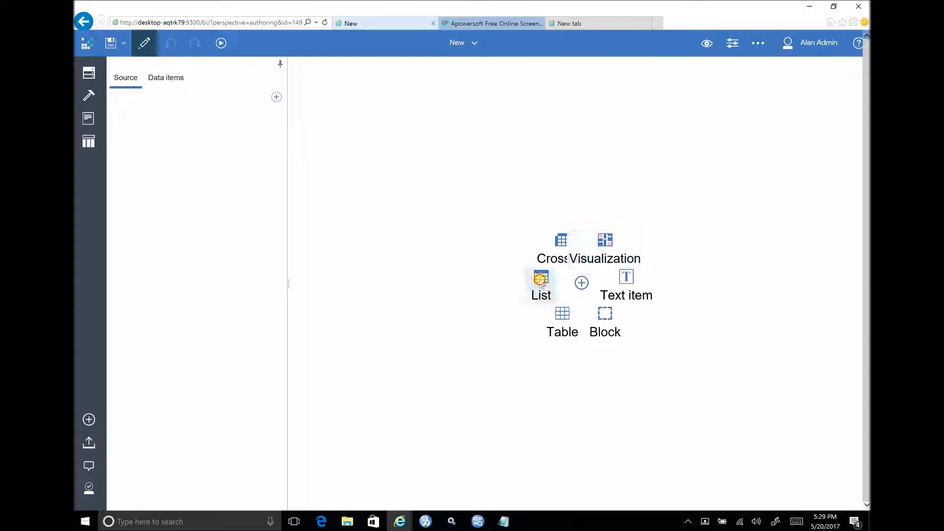
click(541, 279)
click(492, 332)
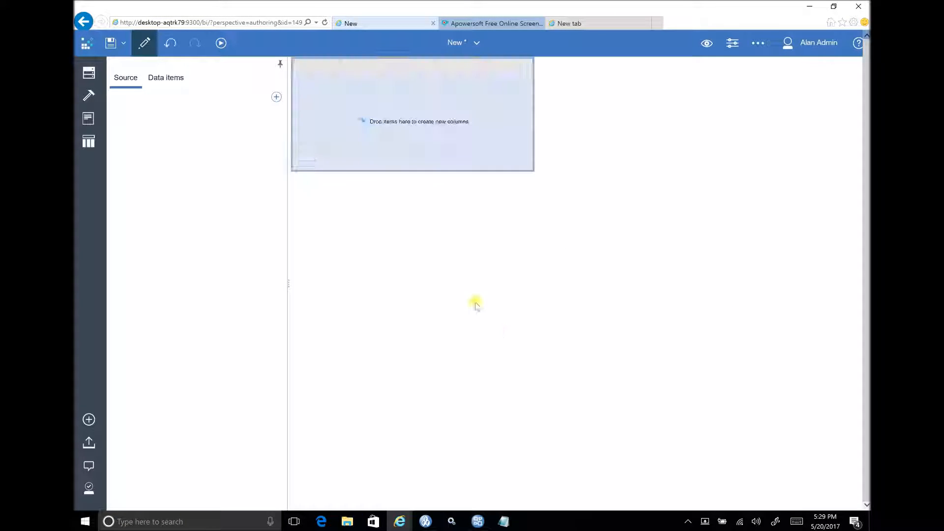
- Add the GO Data Warehouse (query) package from the Models folder in Samples_LG_DQ as the report's data source
click(277, 97)
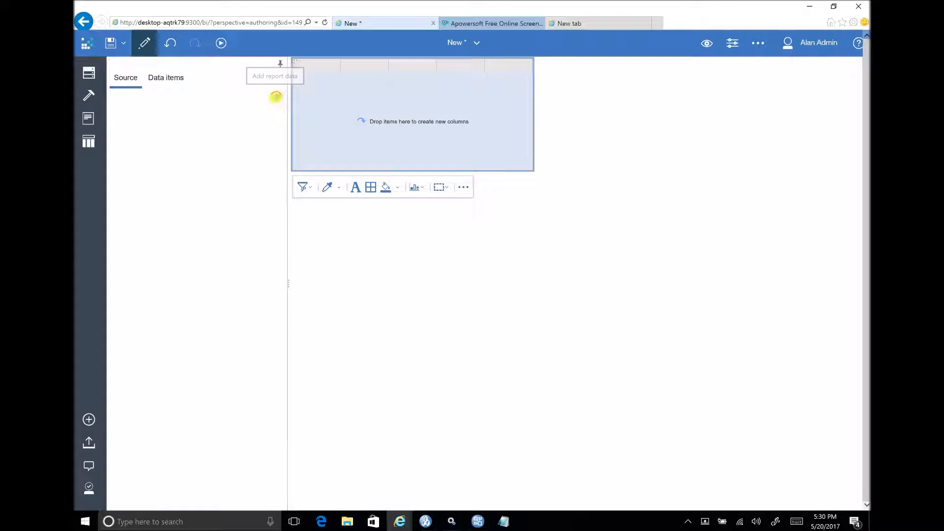
click(464, 277)
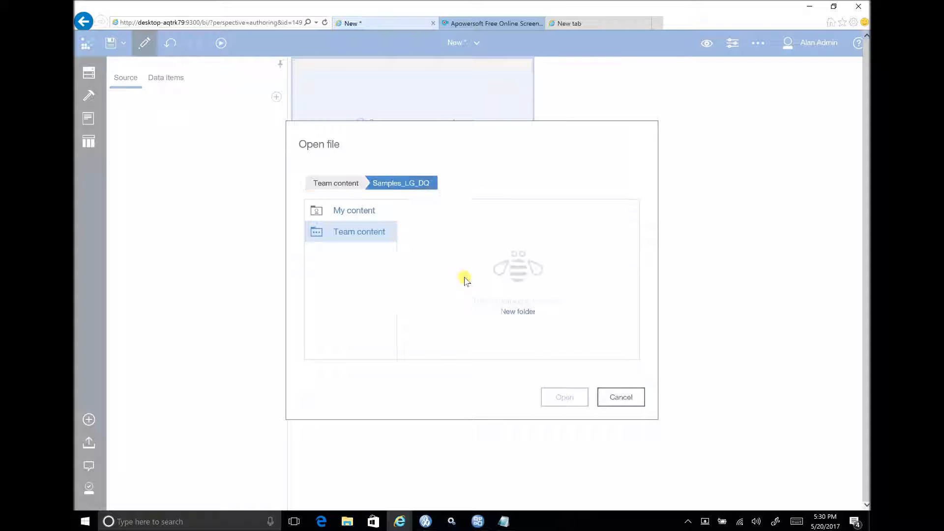
click(450, 215)
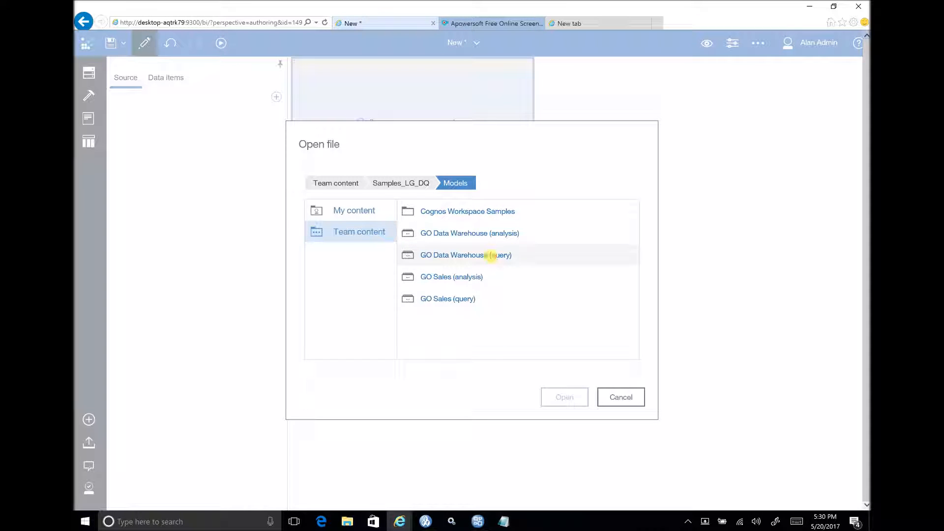
click(491, 255)
click(561, 396)
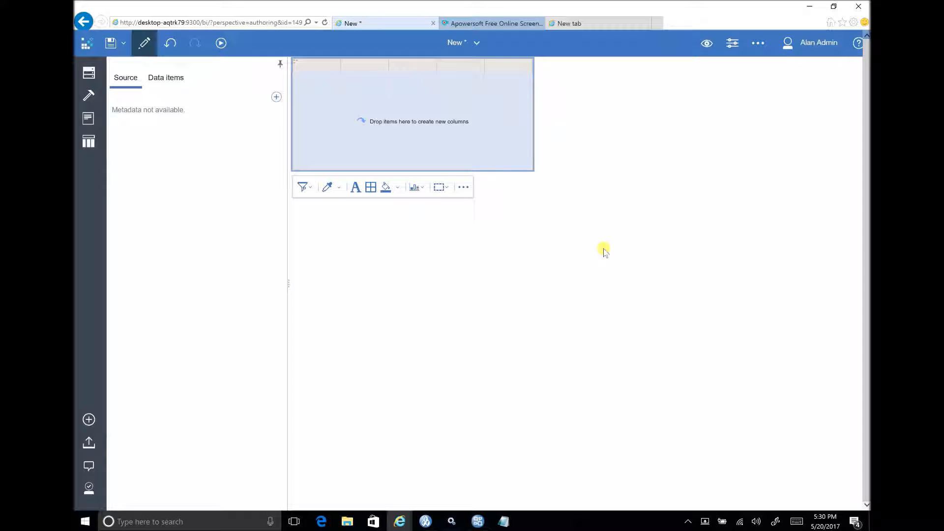
- Turn off automatic group and summary behavior for lists in the report options
click(758, 43)
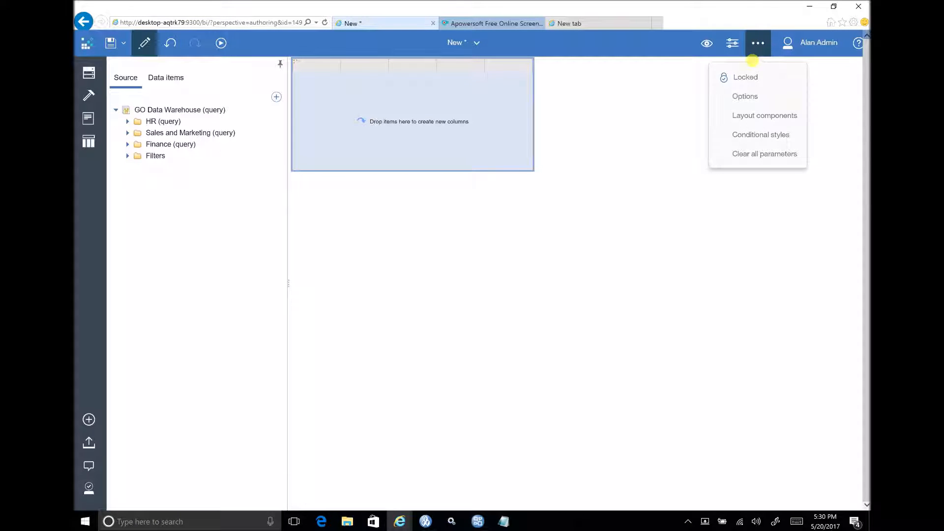
click(755, 102)
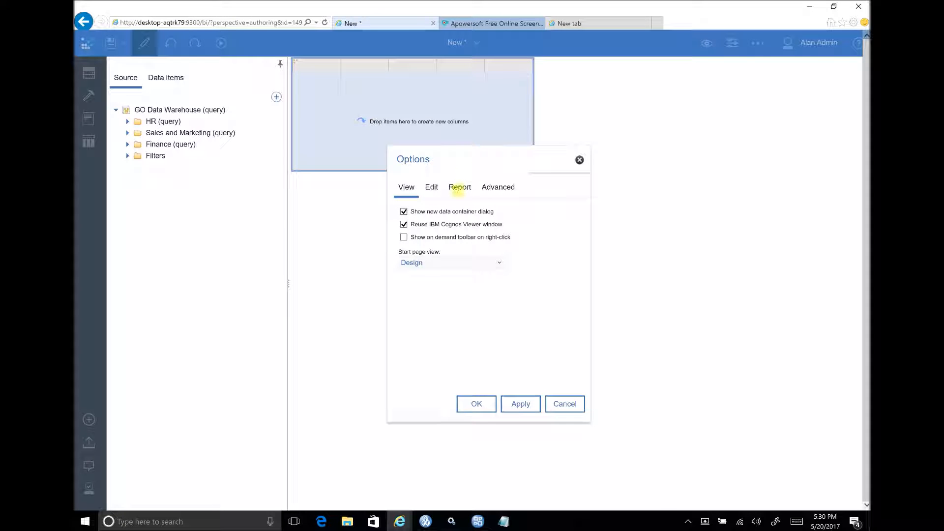
click(460, 188)
click(403, 261)
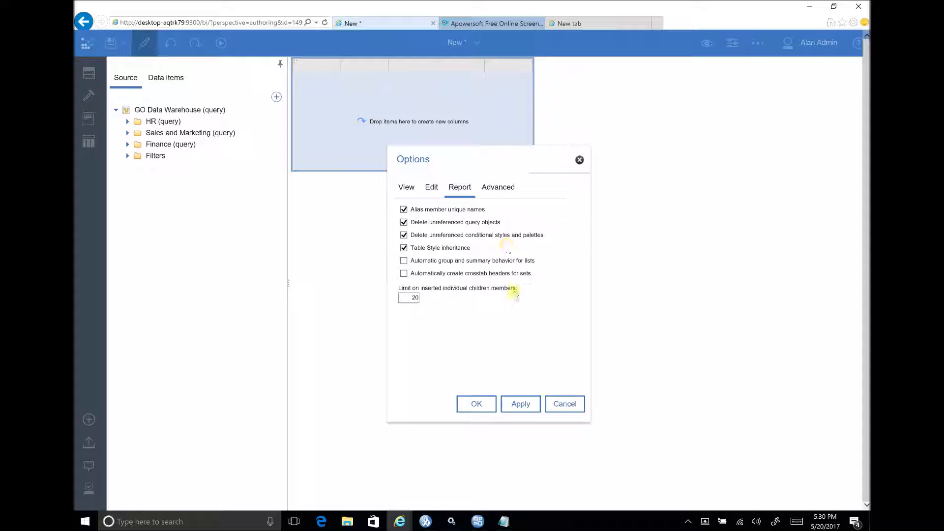
click(483, 404)
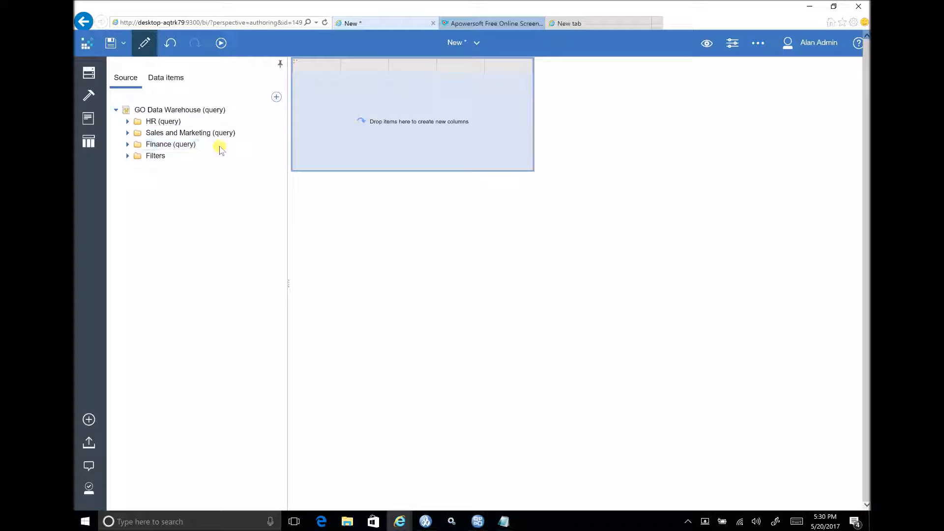
- Add Region, Retailer country and Retailer name from Retailers under Sales (query) as columns of the list
click(127, 133)
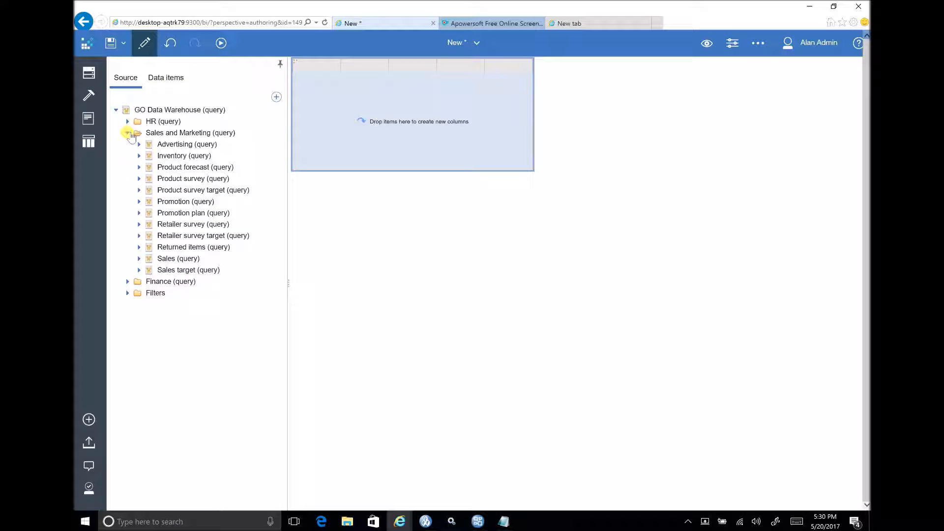
click(139, 259)
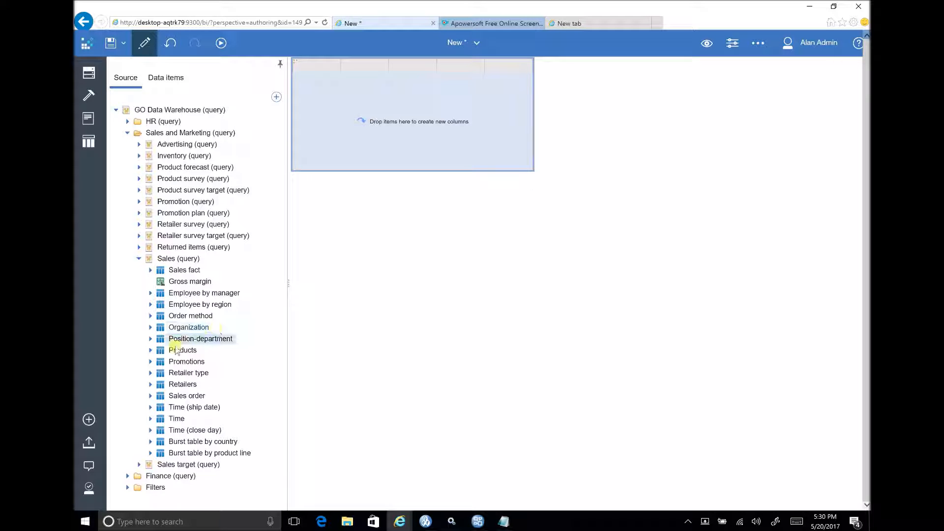
click(150, 384)
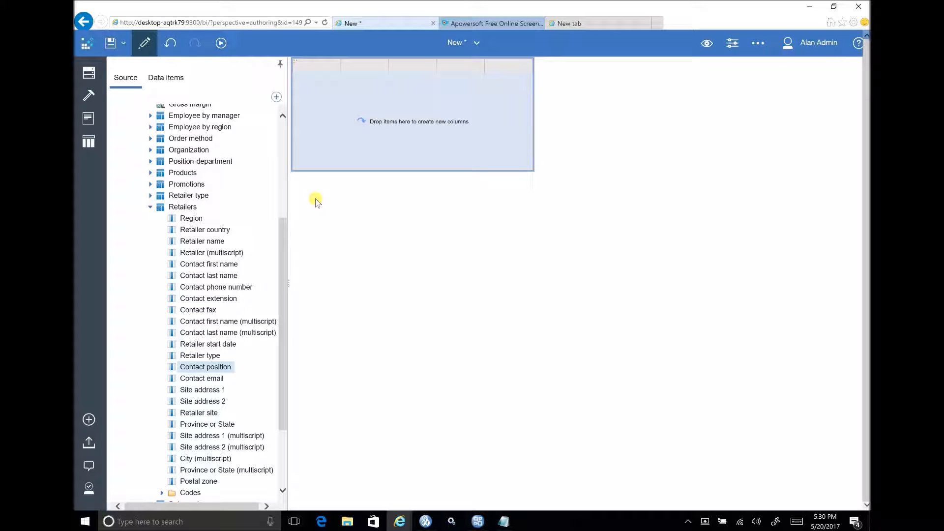
double_click(192, 219)
double_click(204, 230)
double_click(201, 241)
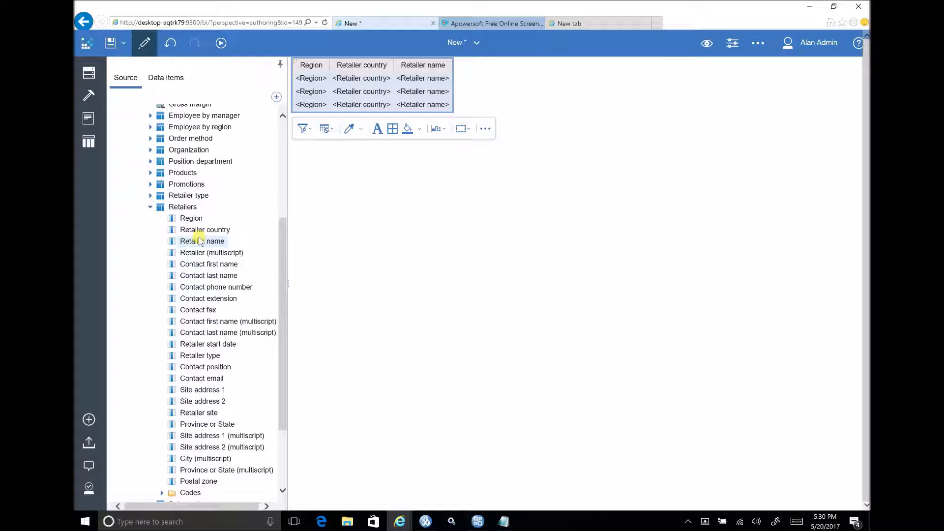
- Add Year from the Time query subject under Sales (query) as the next list column
click(150, 207)
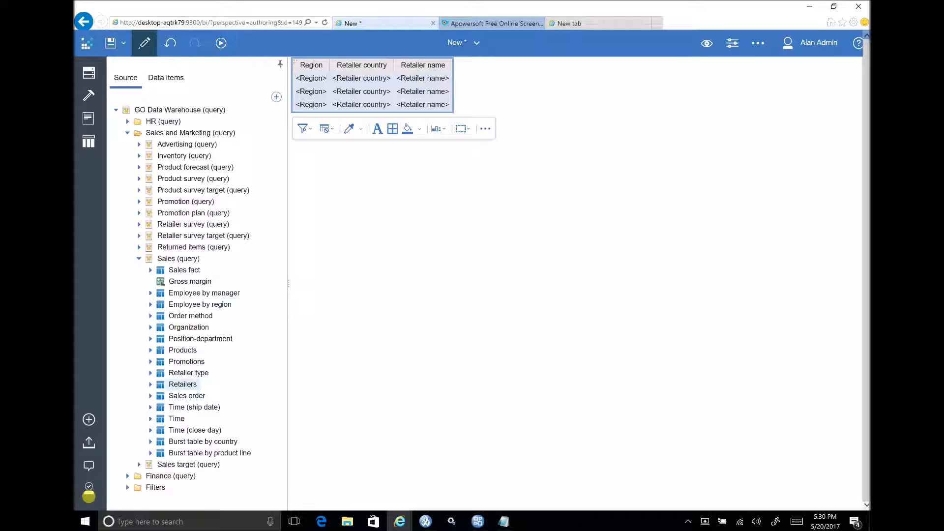
click(150, 418)
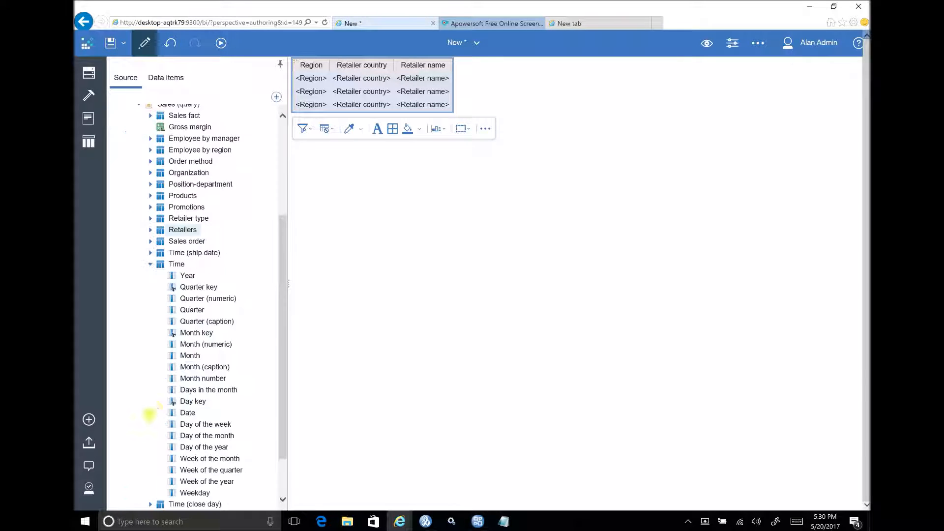
double_click(187, 277)
click(150, 264)
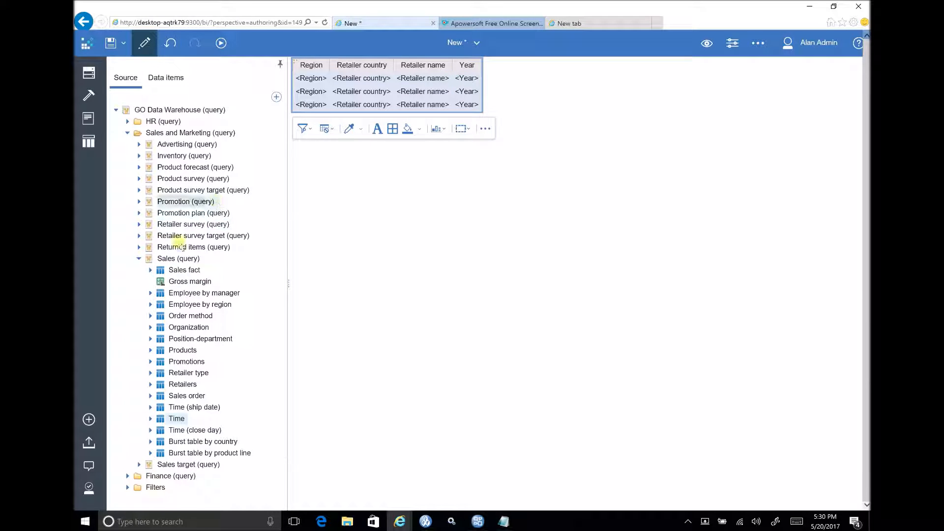
- Add the Sales fact measures Revenue, Planned revenue and Unit sale price to the list
click(151, 270)
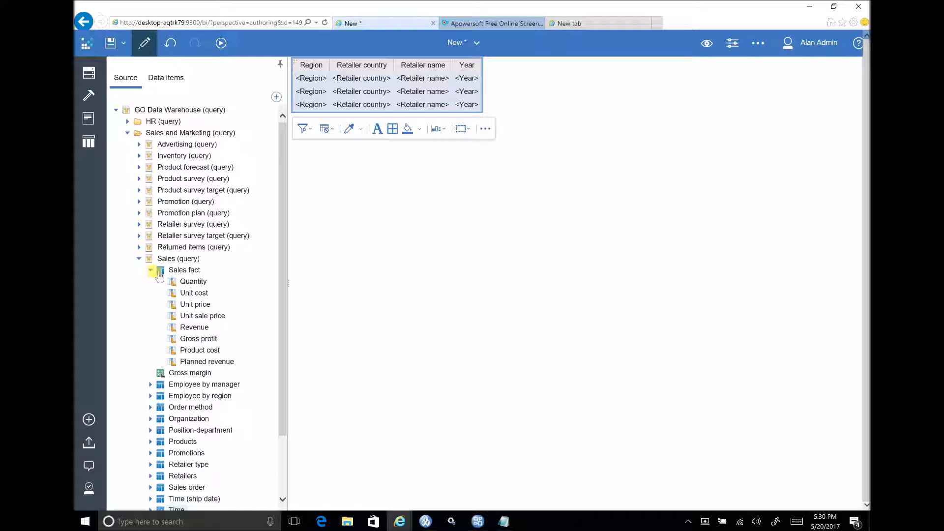
double_click(194, 331)
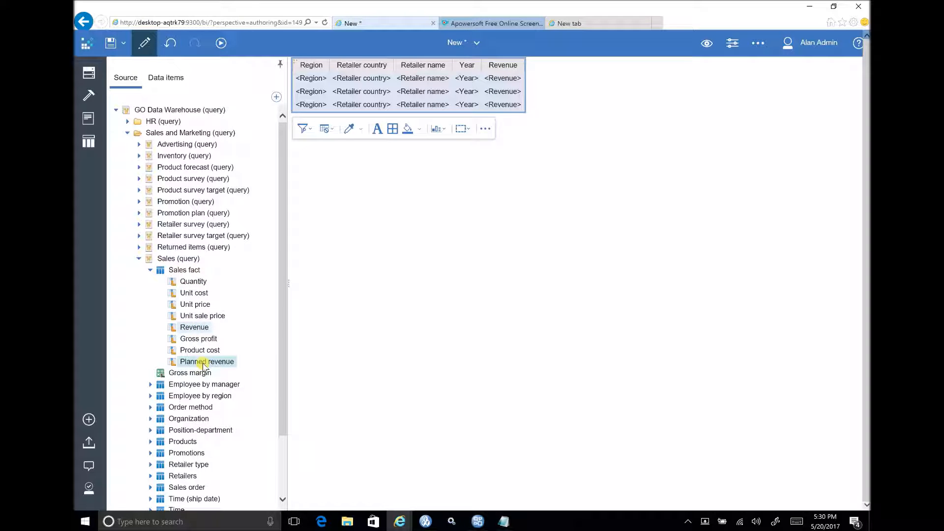
double_click(204, 363)
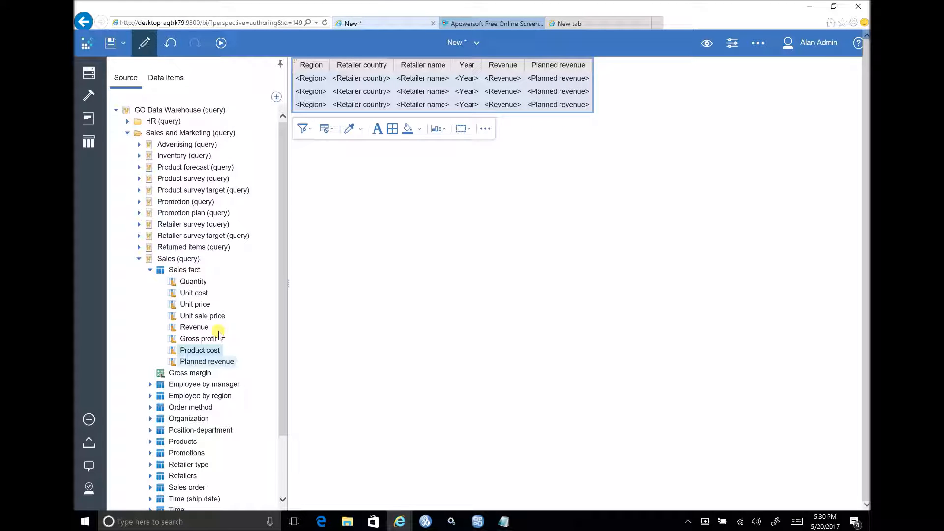
double_click(209, 316)
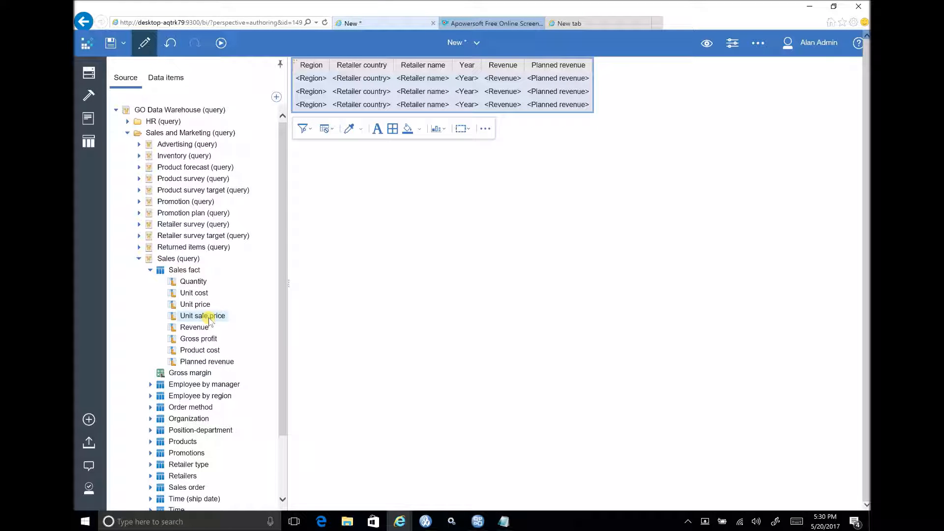
- Group the list by Region, Retailer country and Retailer name
click(315, 84)
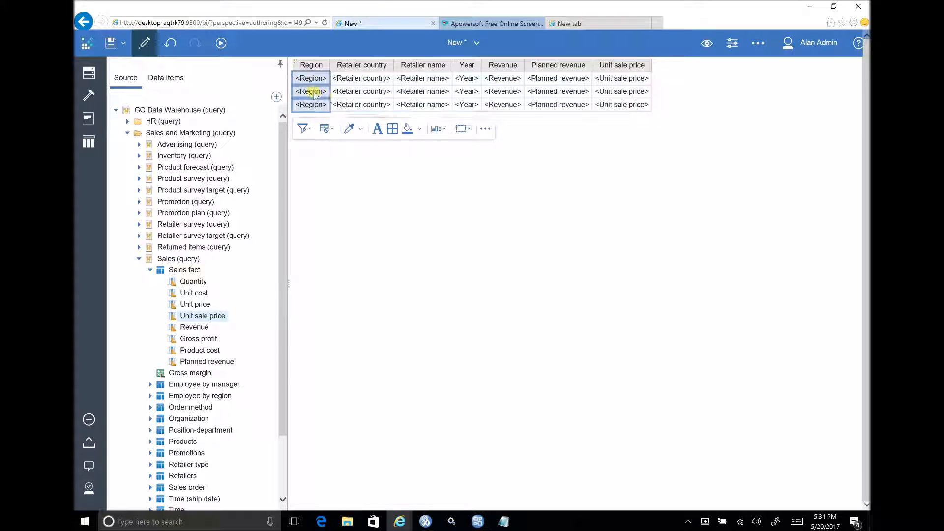
ctrl+click(368, 82)
ctrl+click(423, 91)
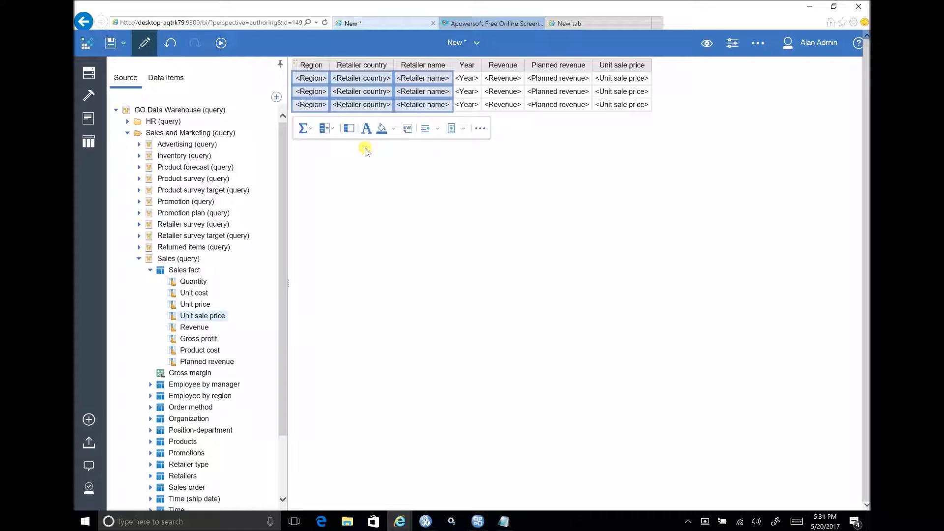
click(350, 132)
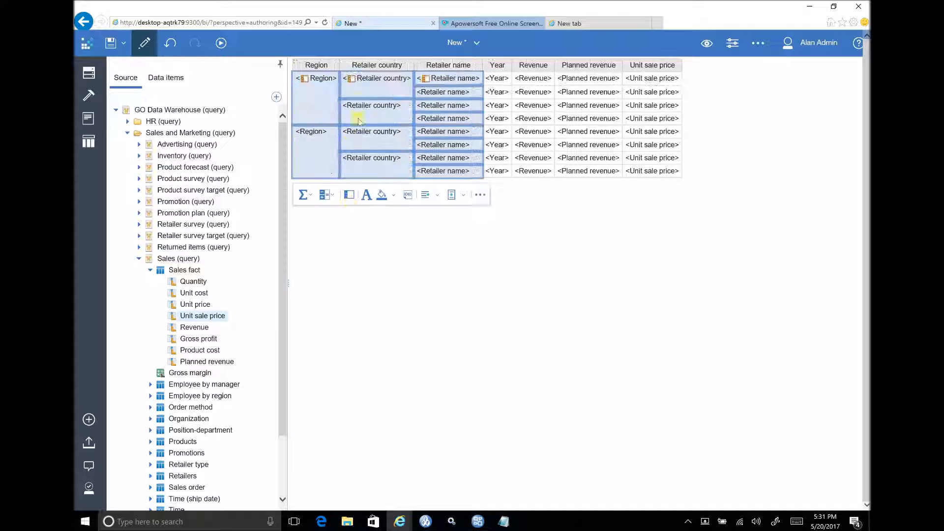
- Create a Region group header in the list in place of the Region column
click(318, 67)
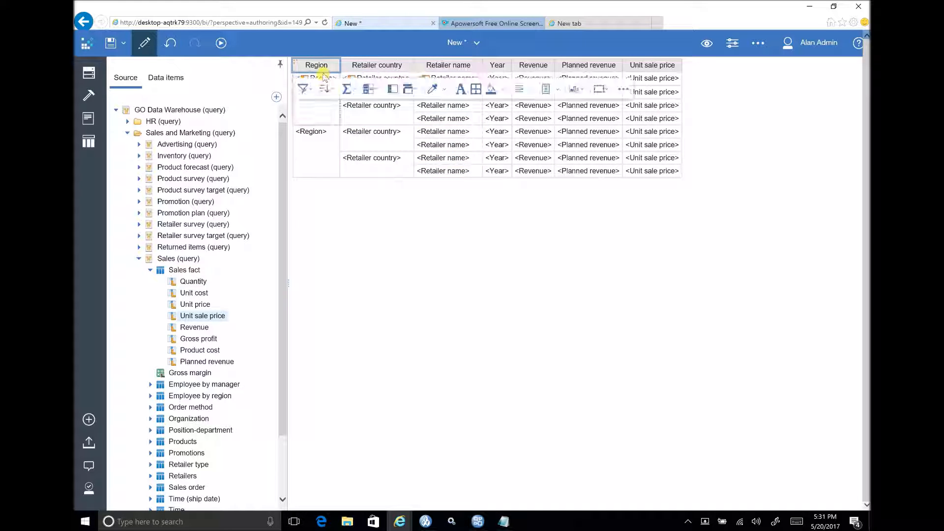
click(325, 64)
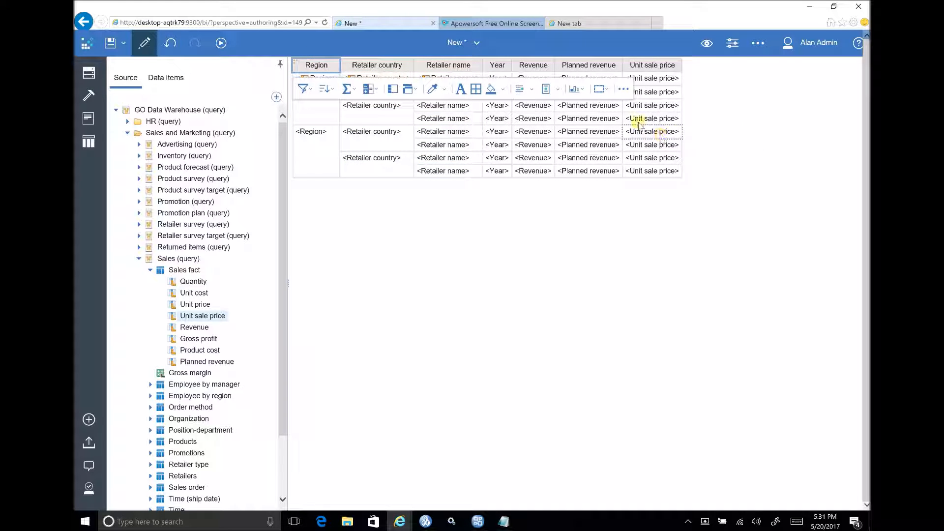
click(623, 89)
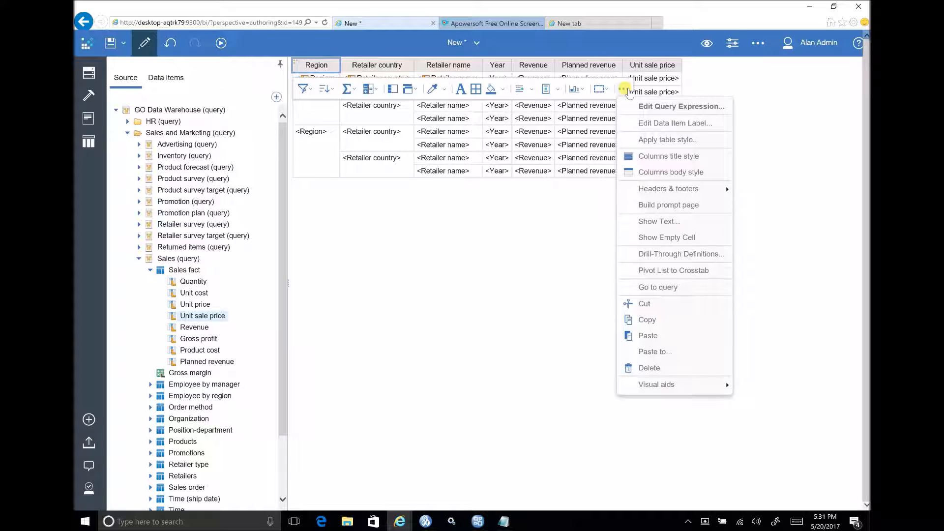
mouse_move(688, 196)
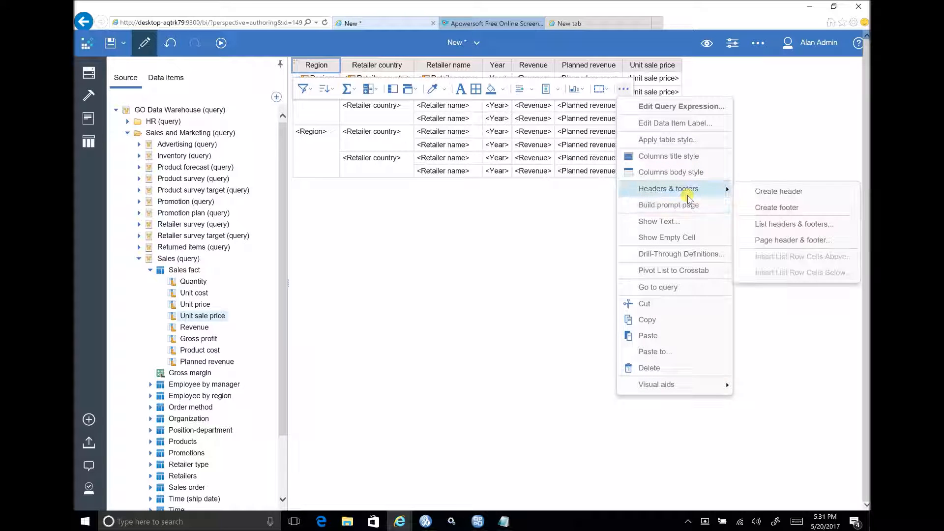
click(771, 192)
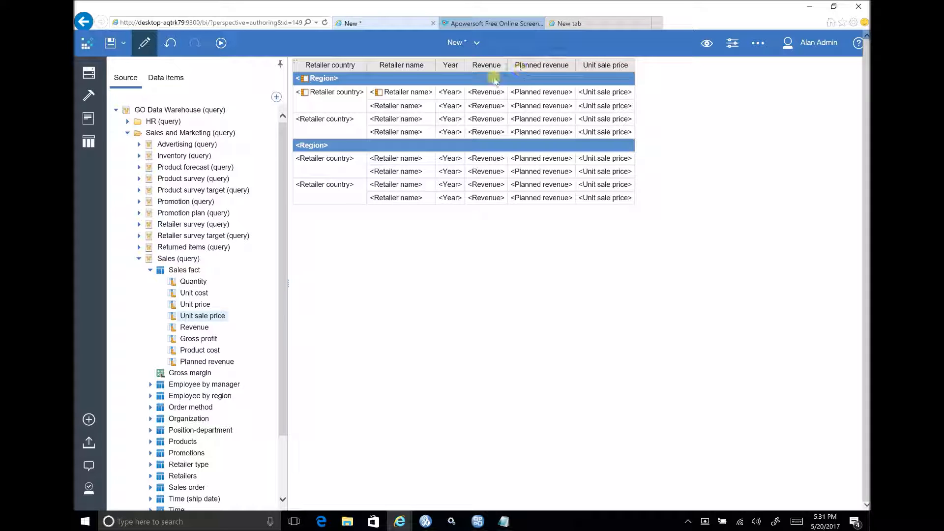
- Format the Revenue, Planned revenue and Unit sale price columns as Currency and set their number of decimal places
click(497, 102)
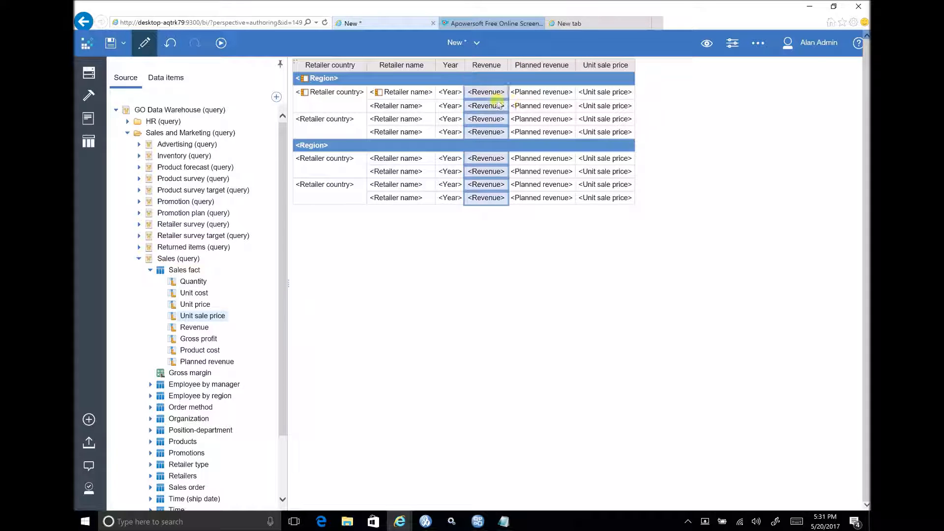
ctrl+click(543, 106)
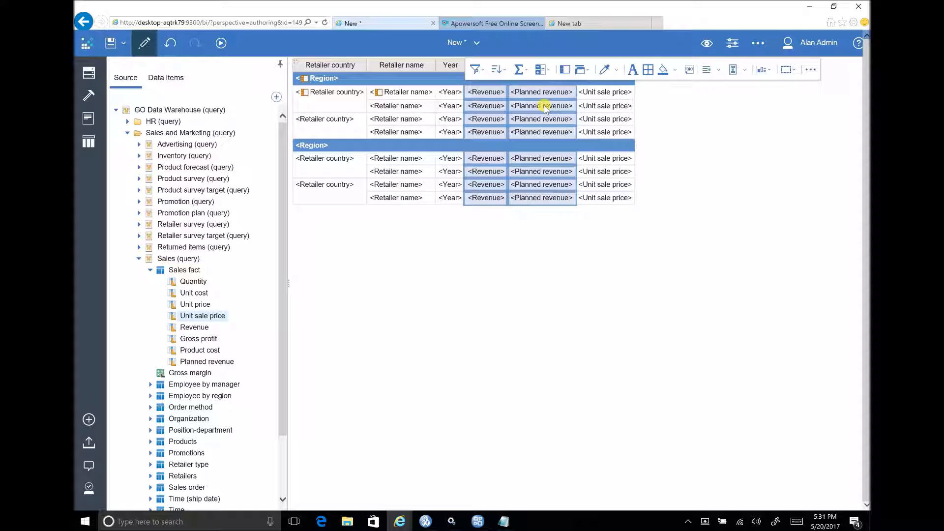
ctrl+click(616, 117)
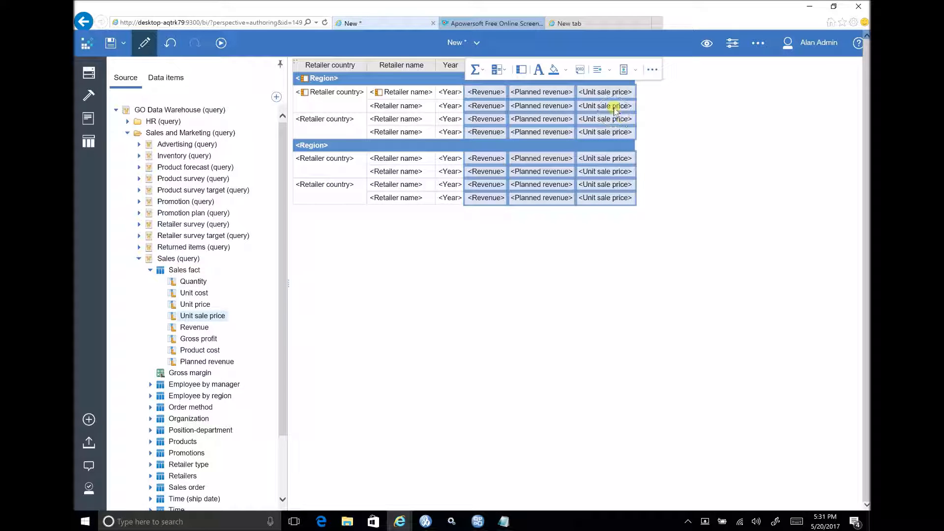
click(584, 71)
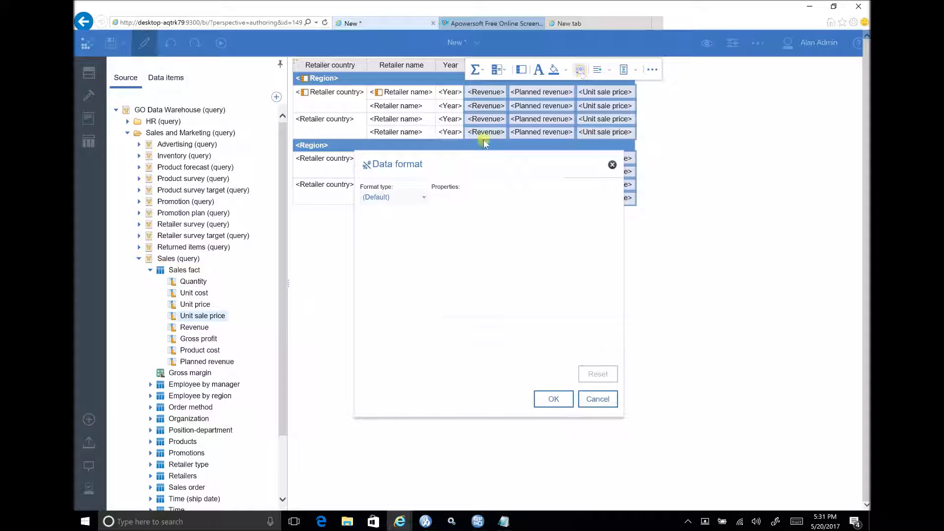
click(426, 198)
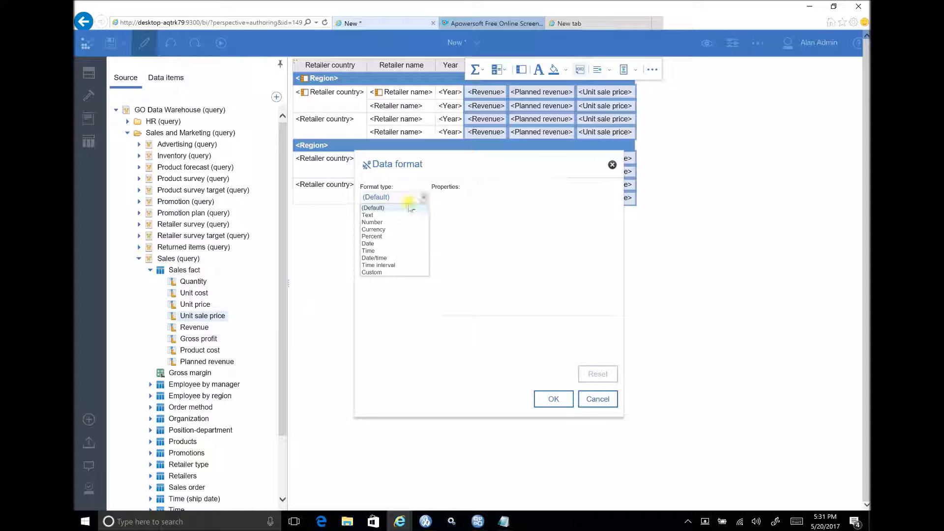
click(385, 229)
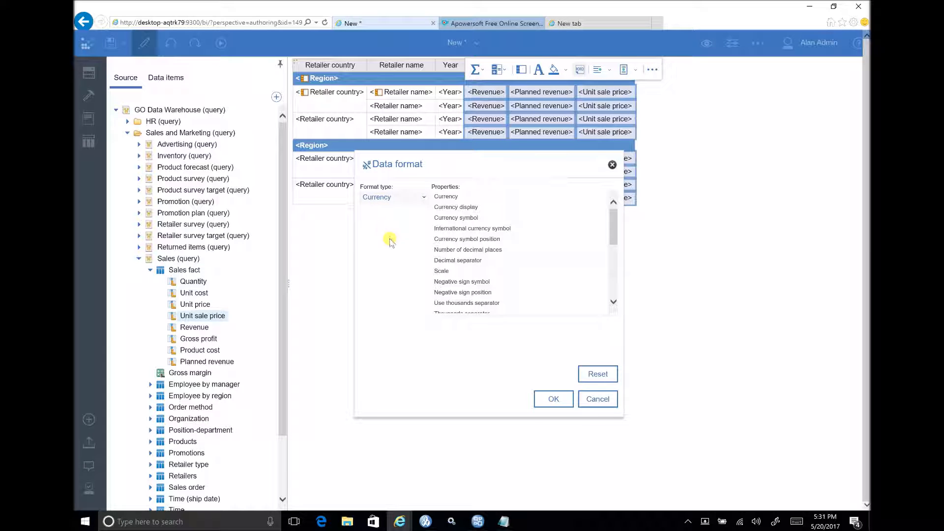
click(569, 250)
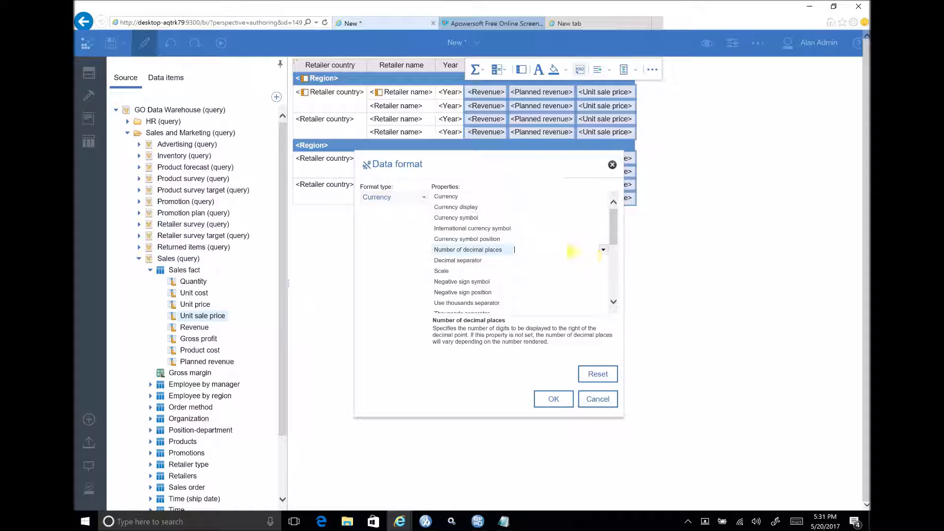
click(604, 251)
click(548, 275)
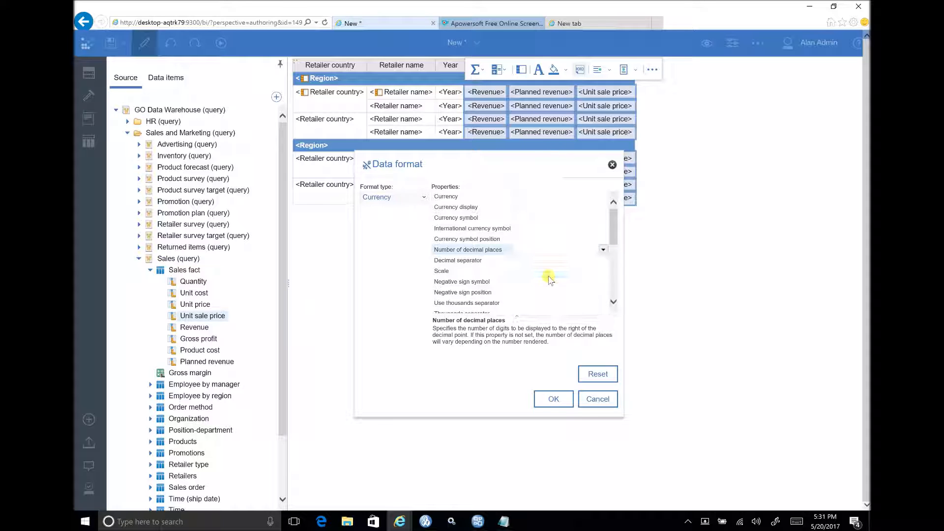
click(567, 397)
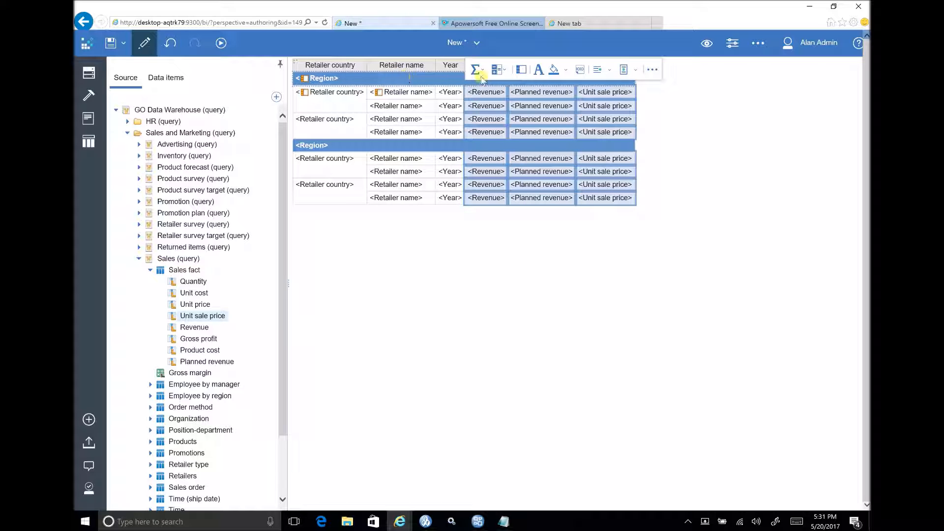
- Add an advanced detail filter to the list's query with the expression [Region]=?Region?
click(408, 68)
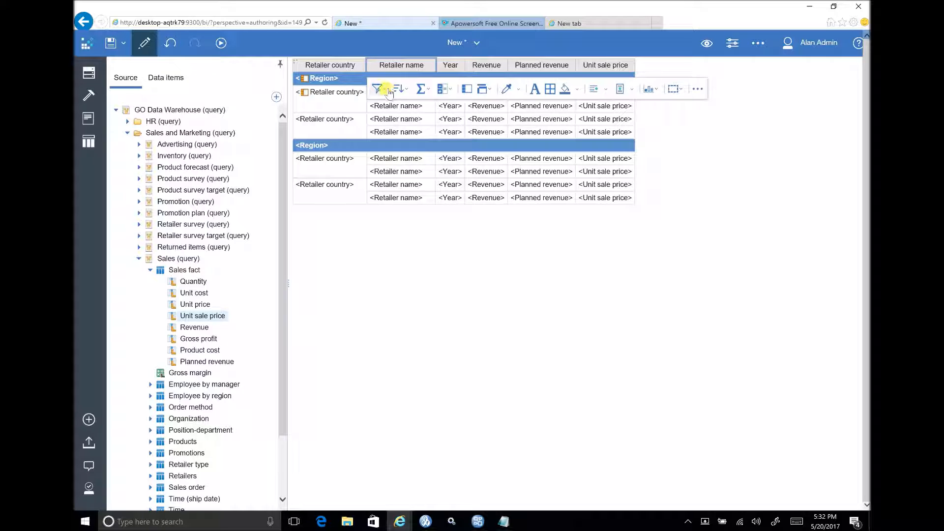
click(387, 90)
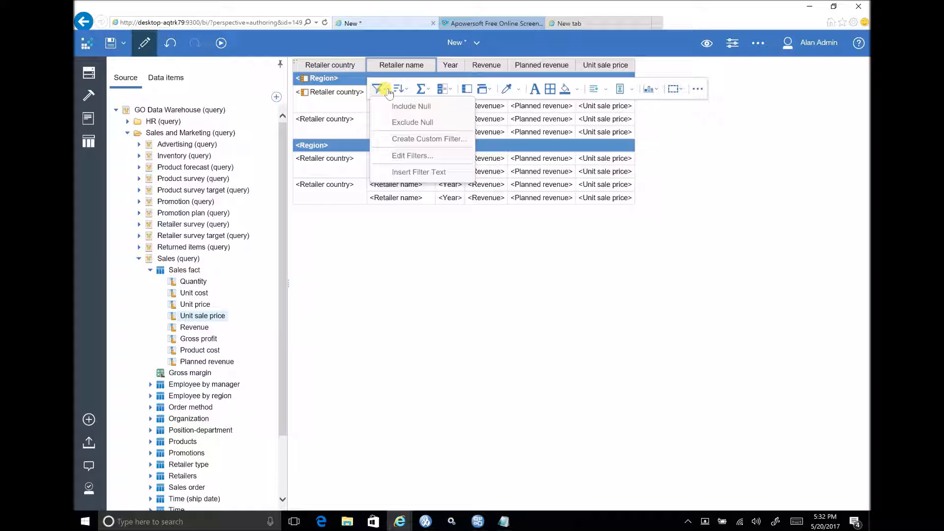
click(406, 156)
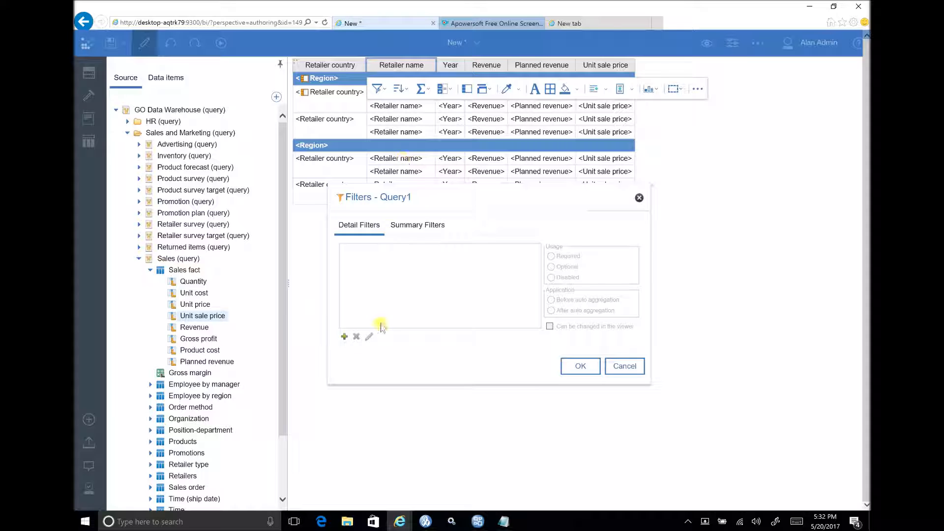
click(346, 336)
click(435, 300)
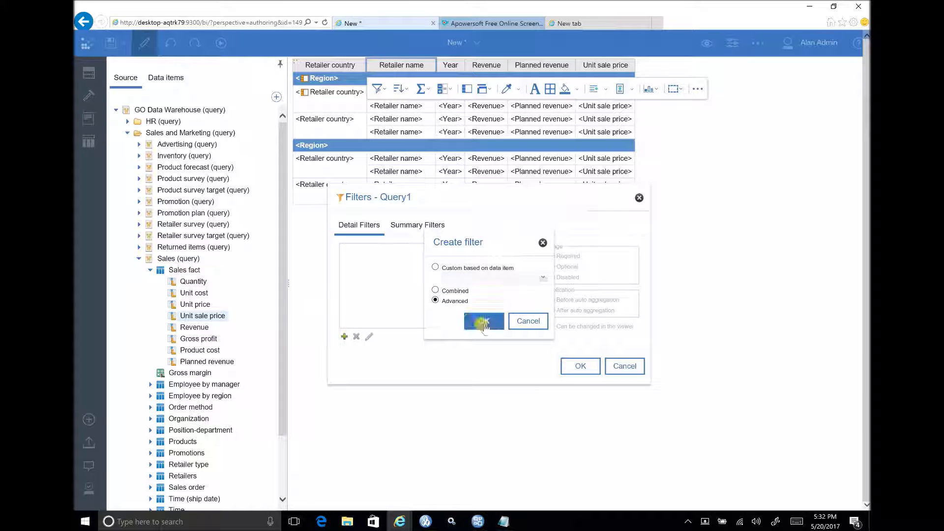
click(482, 321)
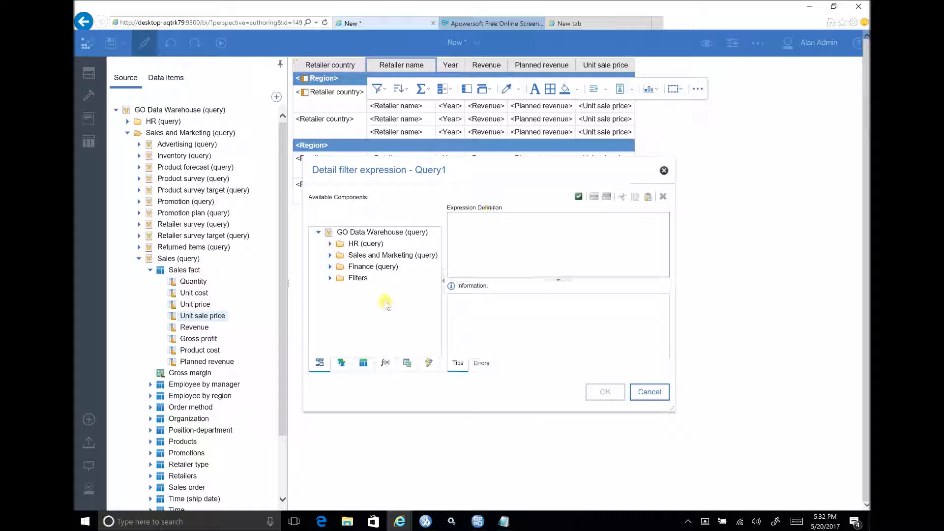
click(339, 363)
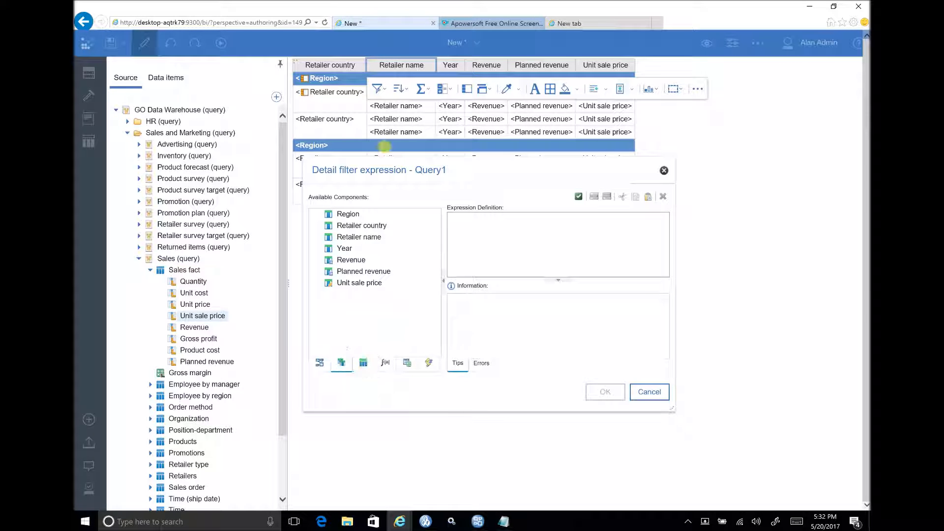
drag(350, 215, 572, 268)
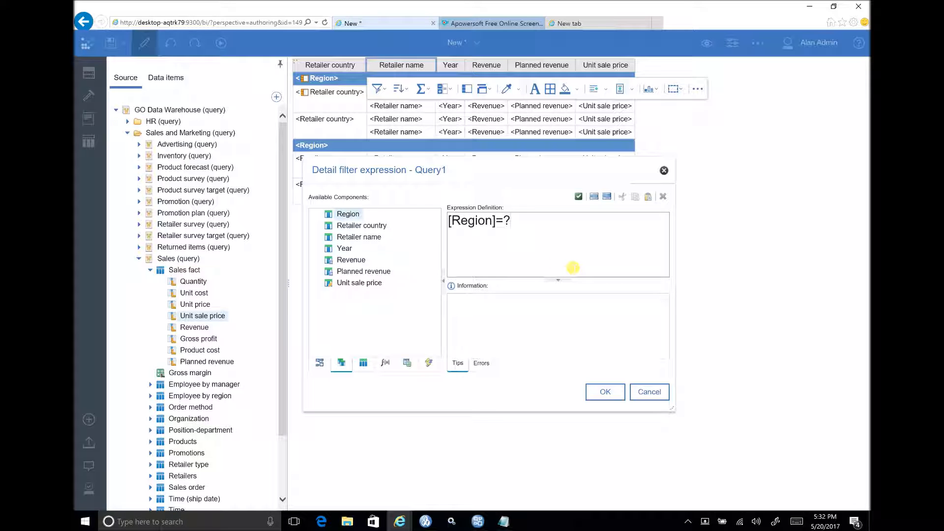
key(BackSpace)
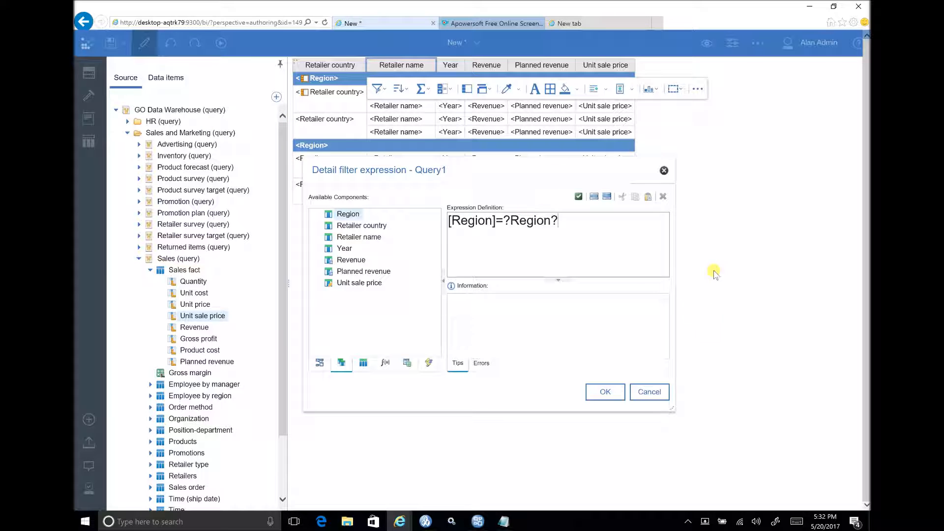
click(607, 394)
click(607, 391)
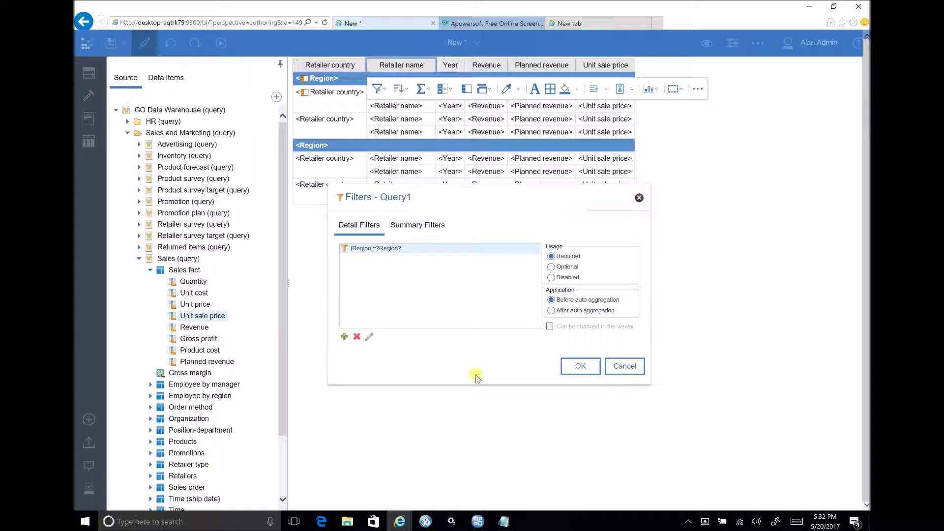
- Create a second advanced detail filter with the expression [Year]=?Year?
click(344, 336)
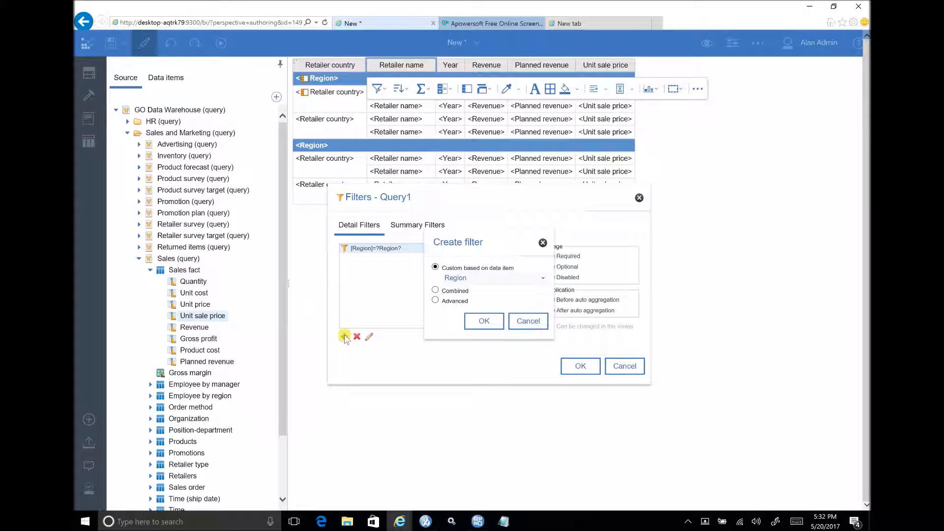
click(452, 301)
click(486, 320)
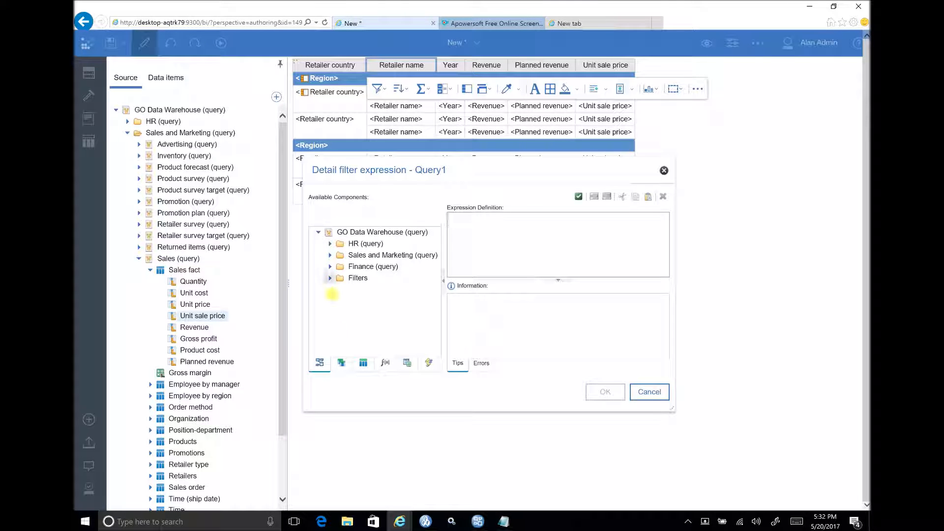
click(341, 363)
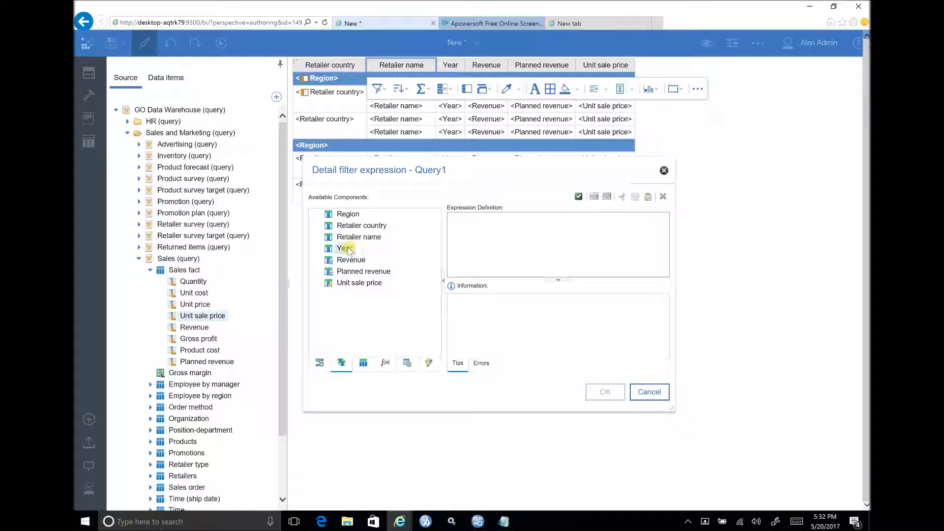
drag(503, 252, 511, 253)
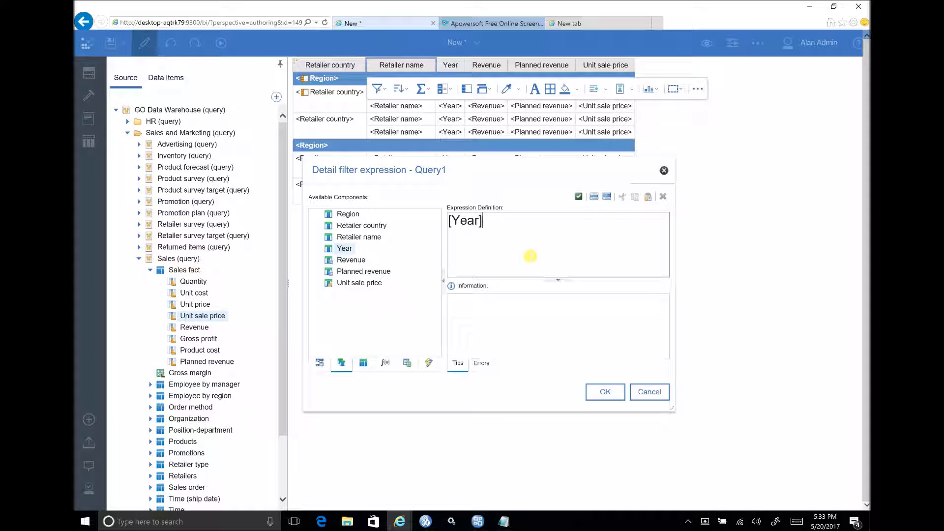
text(=?Year?)
- Validate the Year filter expression using Region Asia Pacific and Year 2012, and accept the query's filters
click(578, 197)
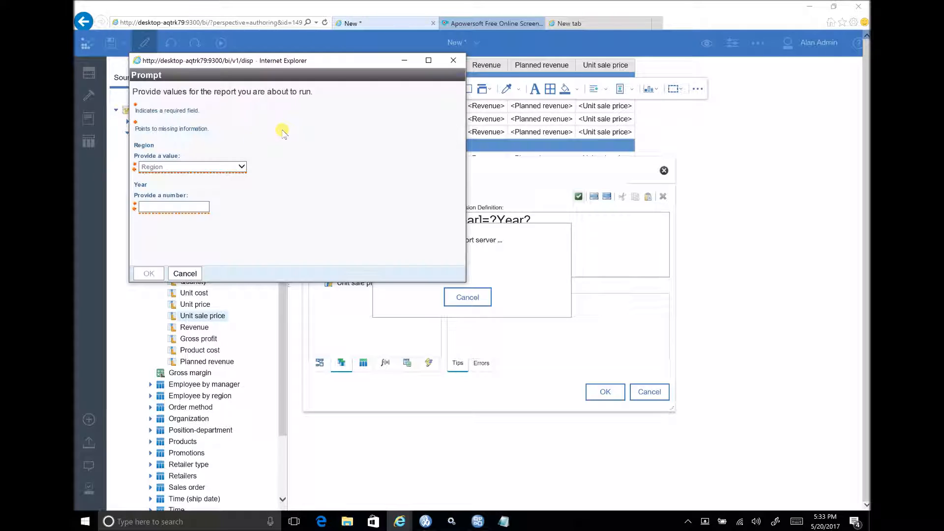
click(242, 166)
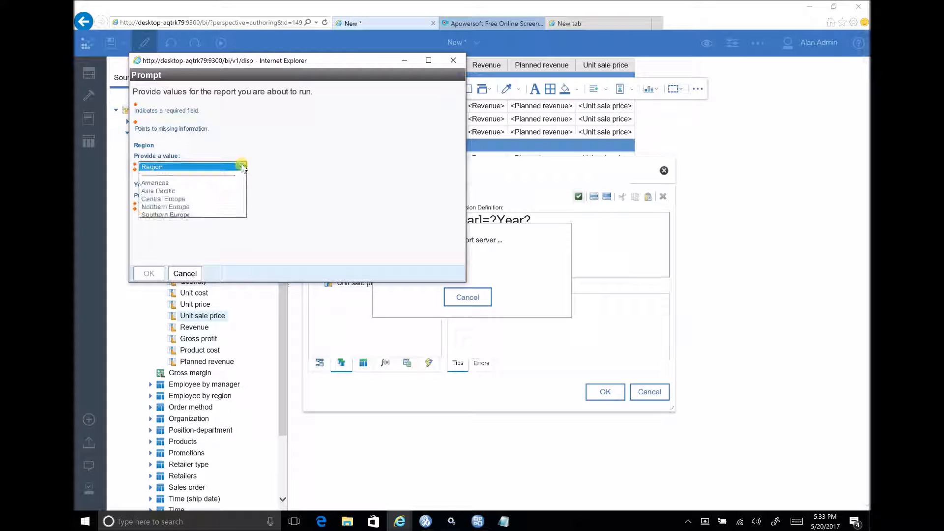
click(200, 190)
click(174, 210)
text(2012)
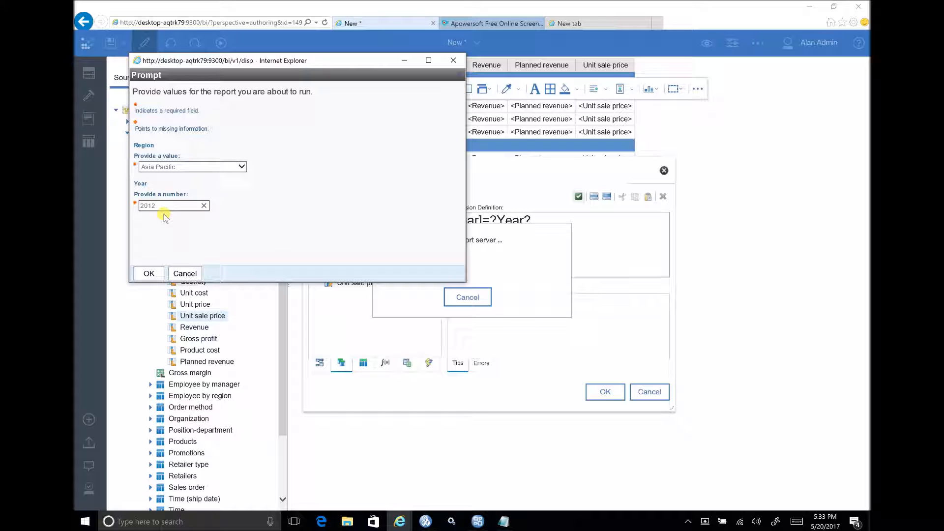
click(149, 275)
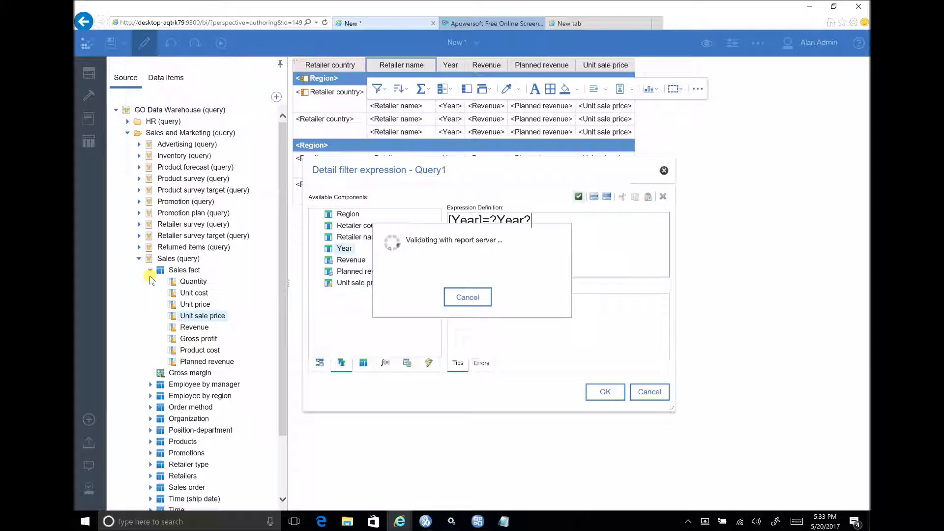
click(611, 391)
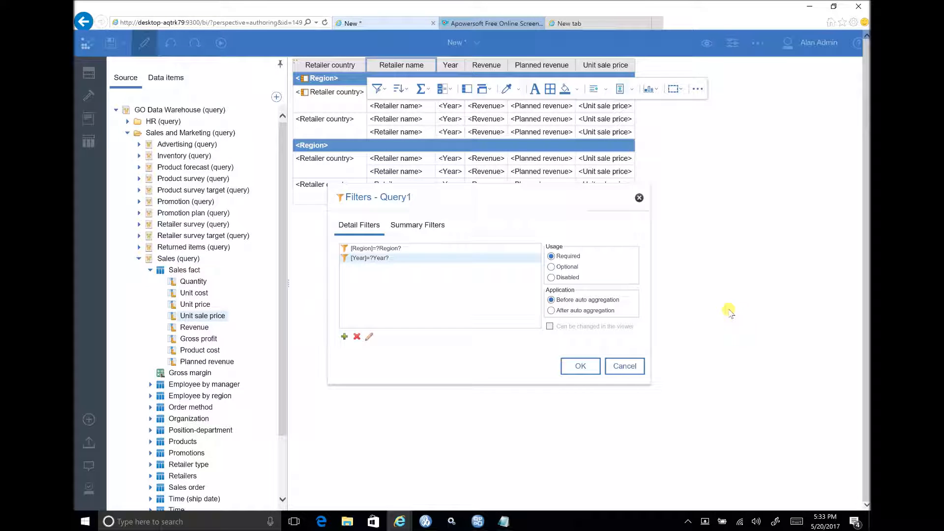
click(578, 368)
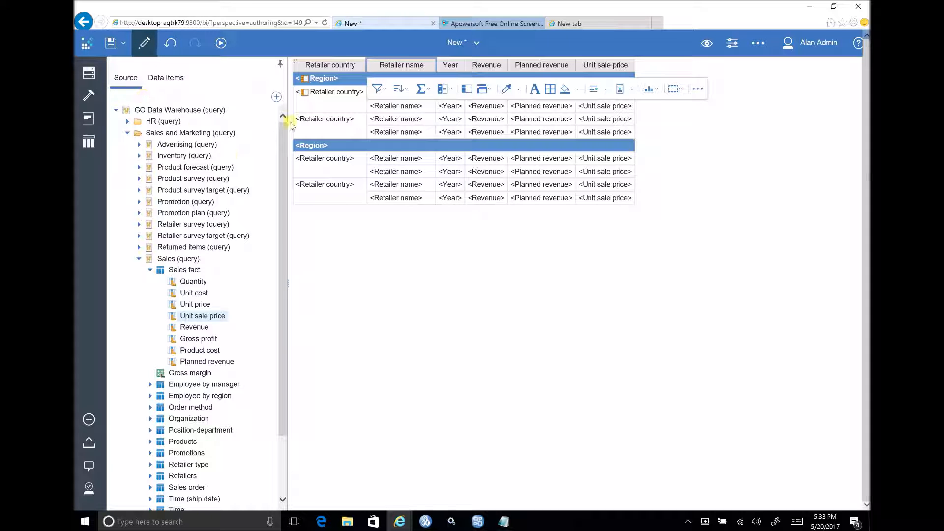
- Save the report as Retailer Drill Target in the Samples folder of Team content and close it
click(124, 44)
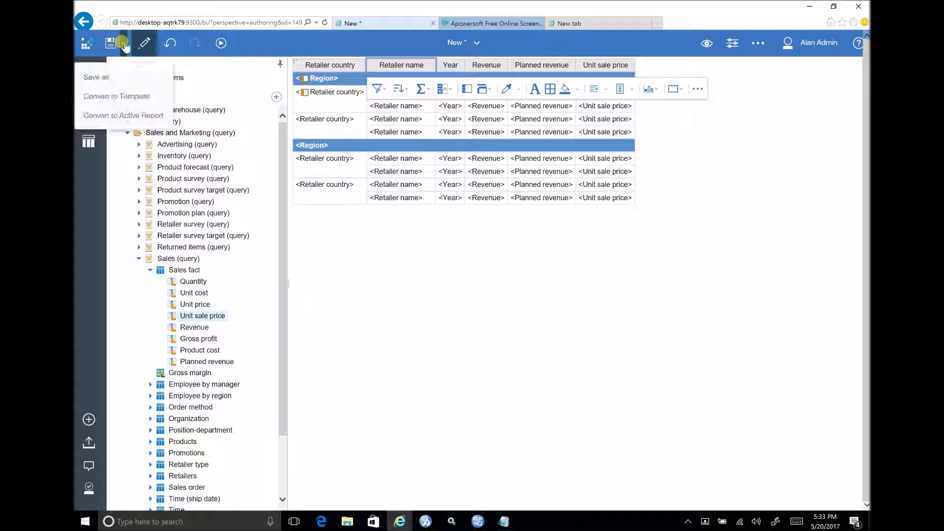
click(97, 75)
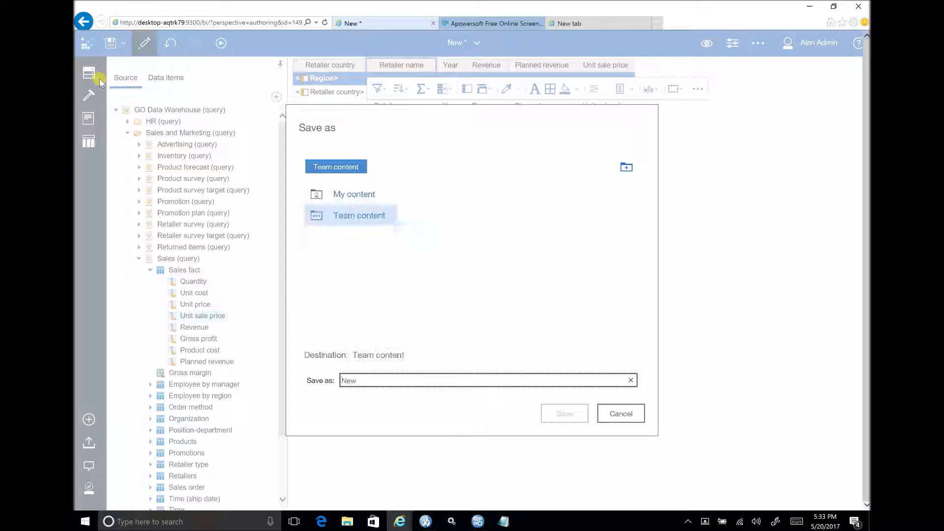
click(441, 217)
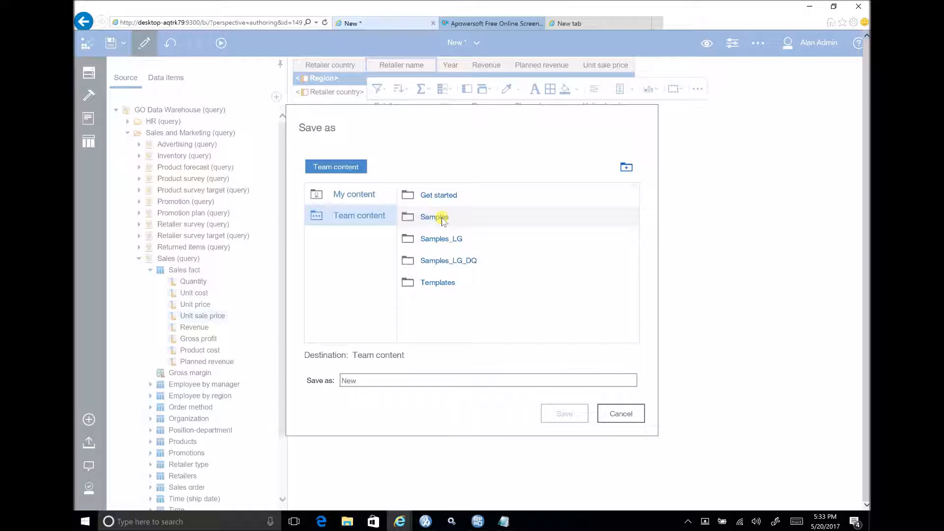
click(329, 380)
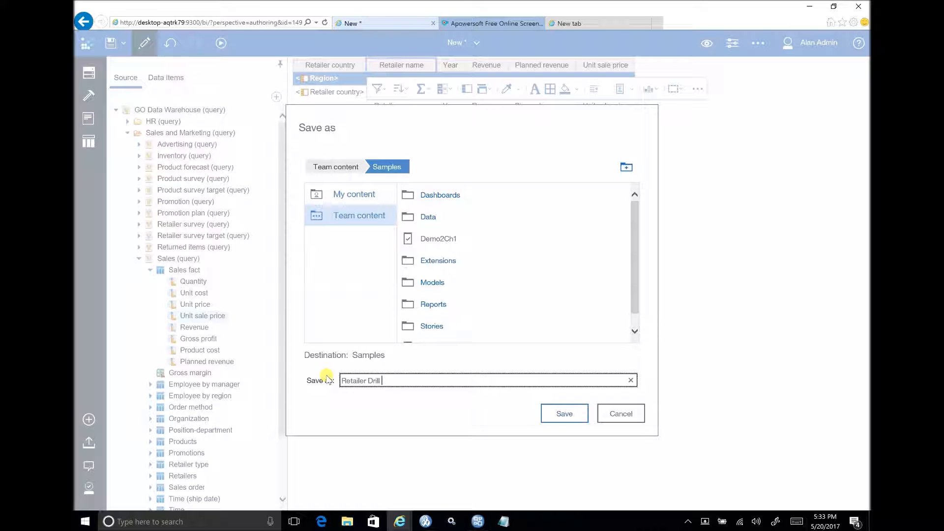
text(get)
click(566, 414)
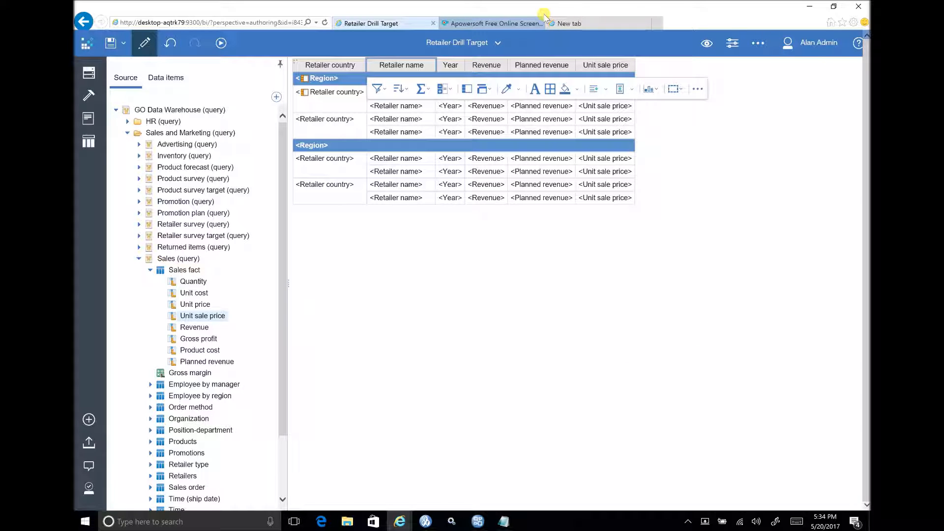
click(500, 43)
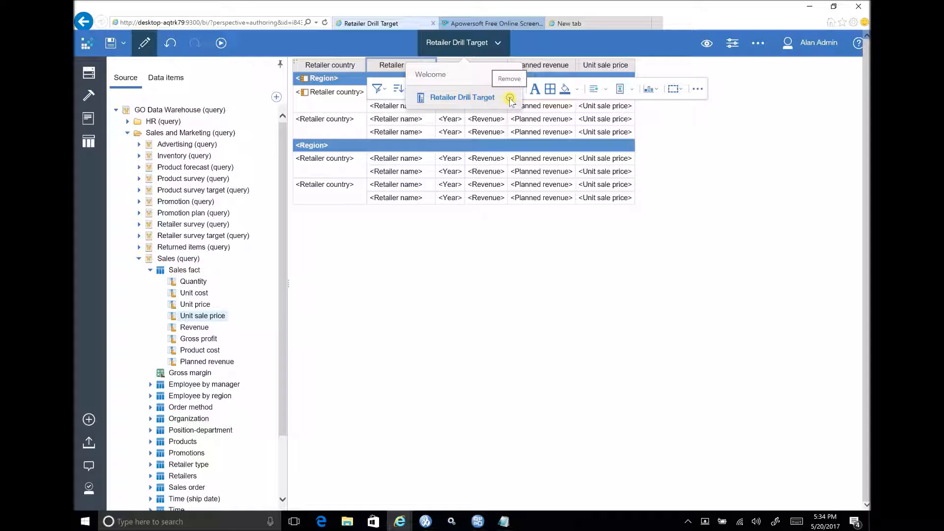
click(510, 99)
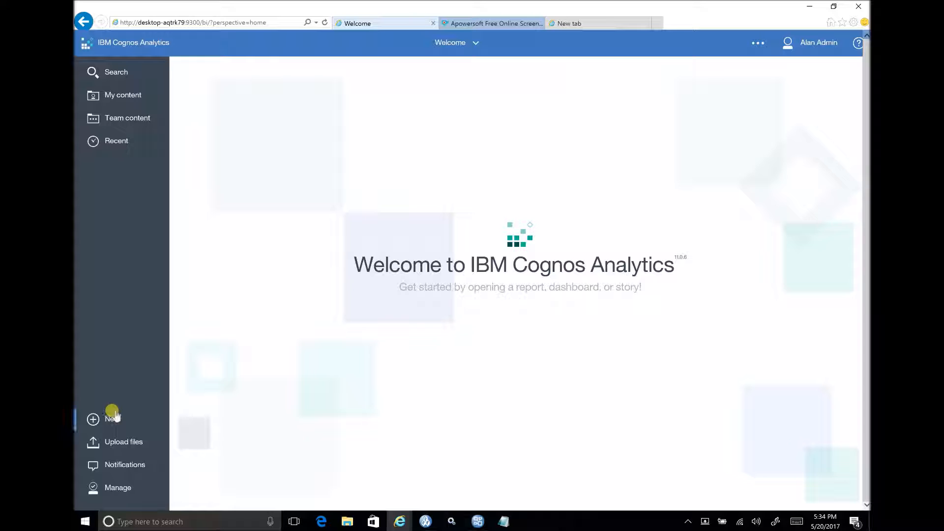
- Create a new report and insert a crosstab named Crosstab1 using Query1
click(112, 418)
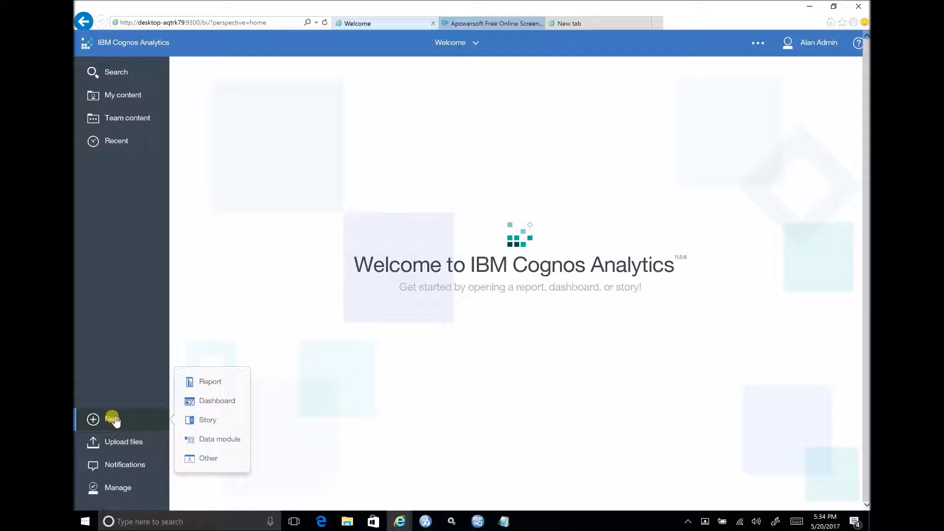
click(215, 383)
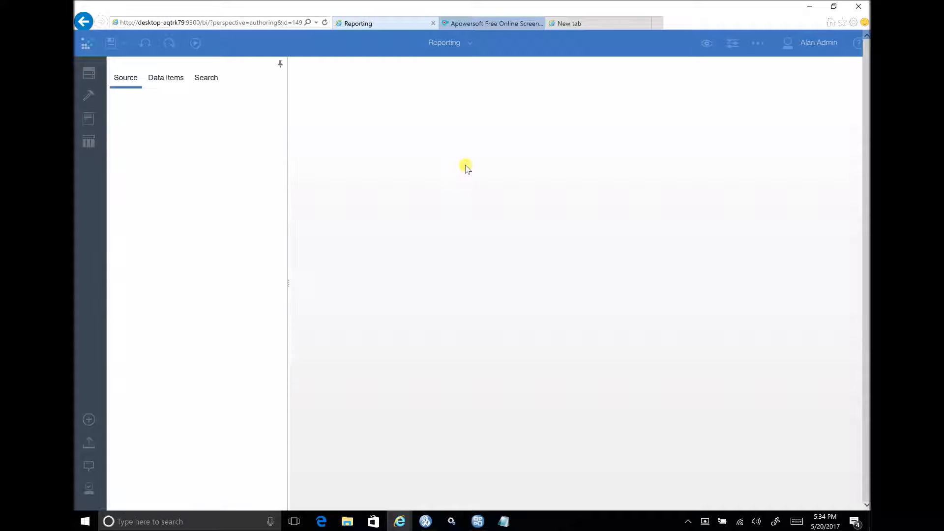
click(789, 482)
click(581, 281)
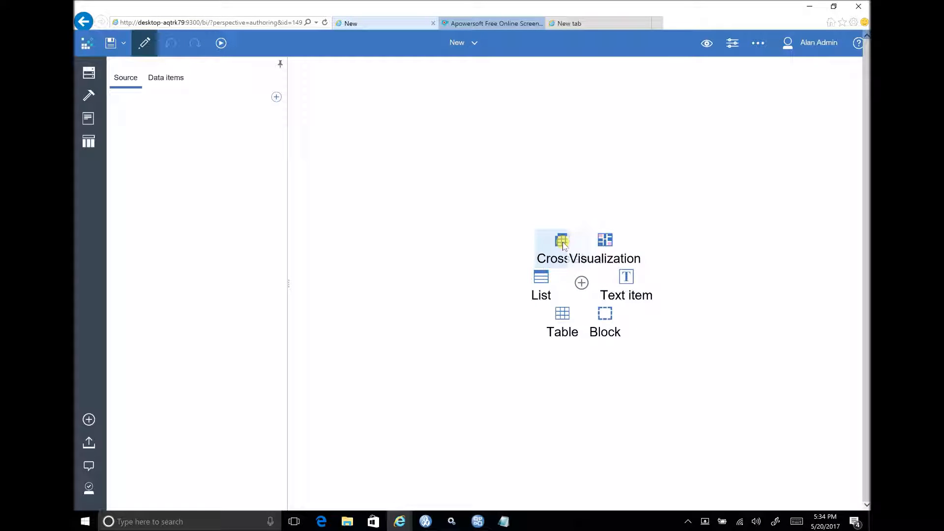
click(563, 246)
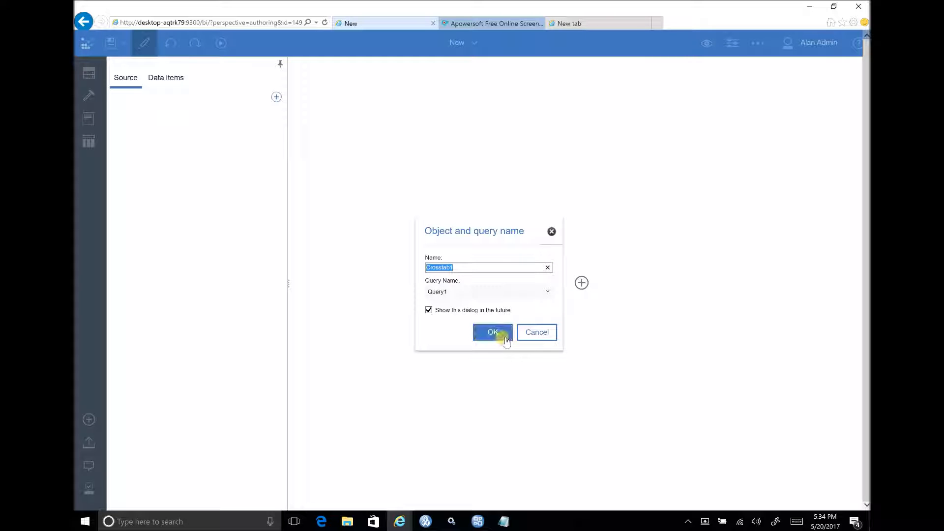
click(505, 340)
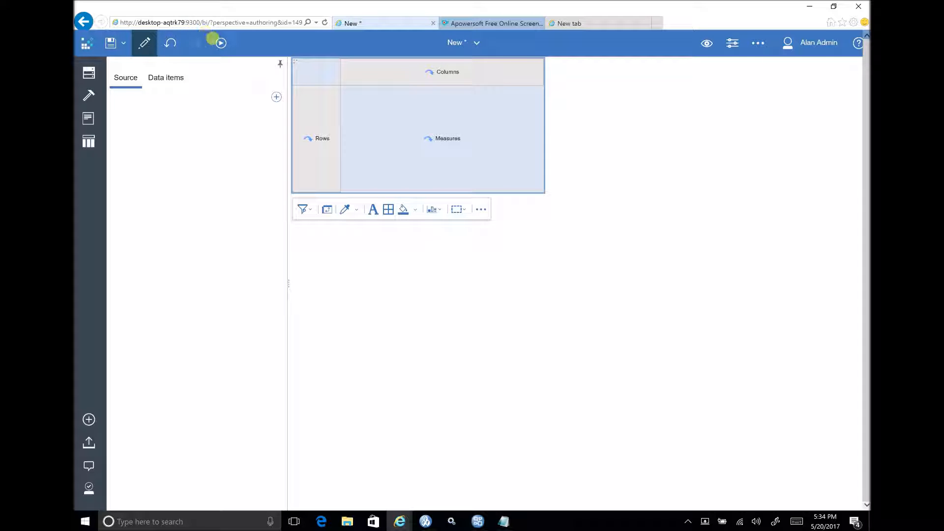
- Add the GO Data Warehouse (query) package from the Models folder of Samples_LG_DQ in Team content as the report's source
click(276, 96)
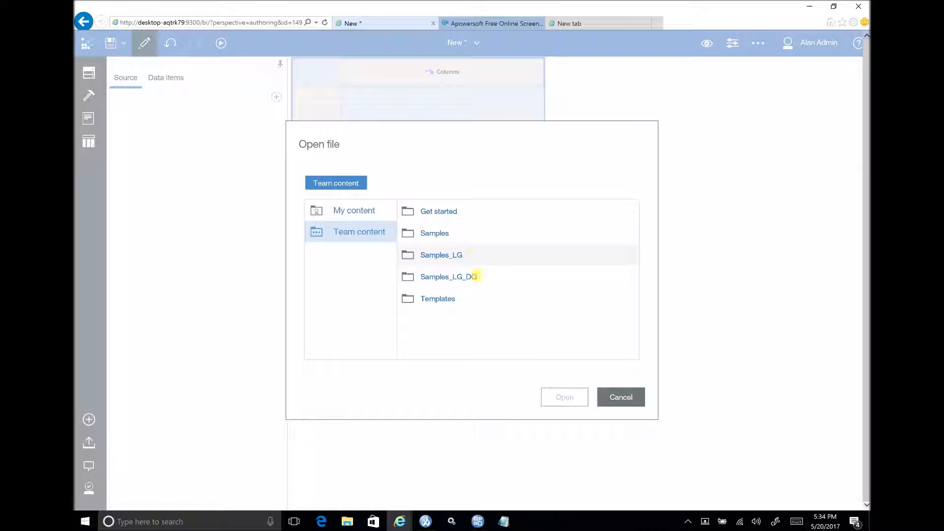
click(471, 278)
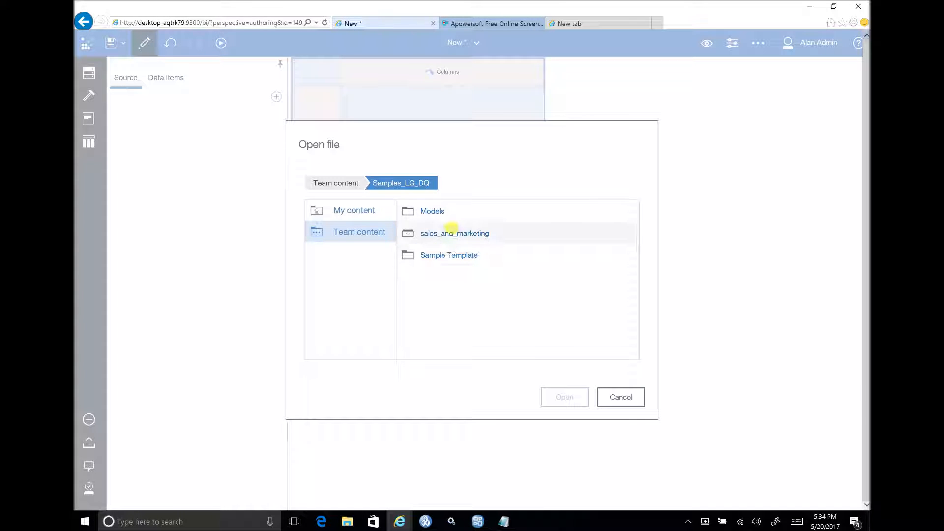
click(446, 217)
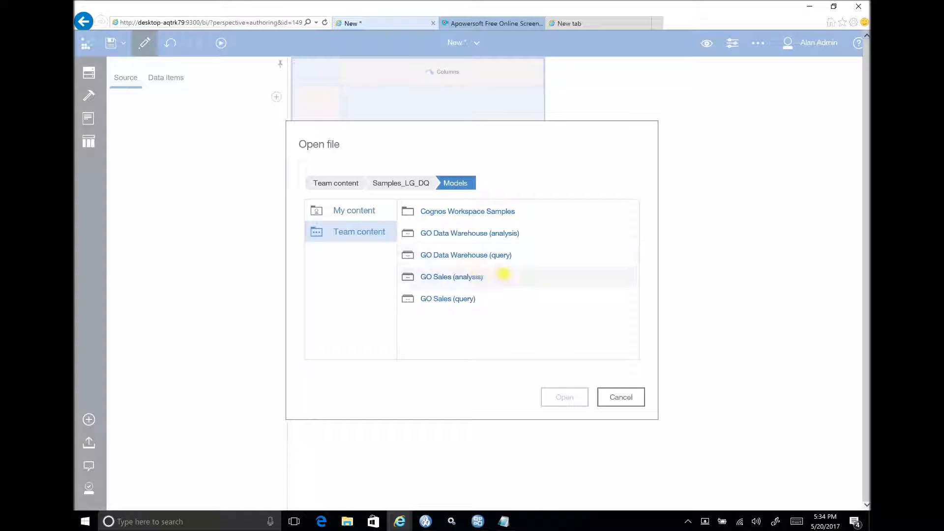
click(564, 395)
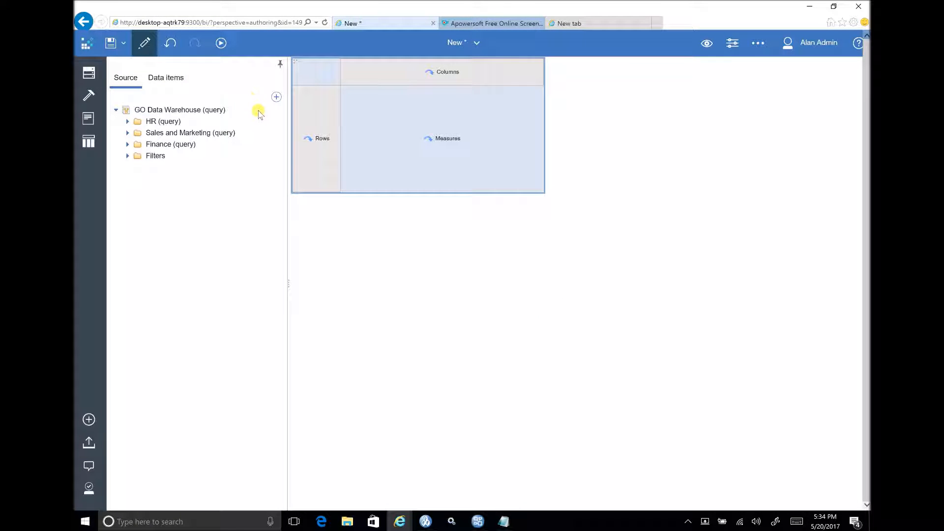
- Place Region from the Retailers query subject of Sales (query) in the crosstab's rows
click(136, 133)
click(139, 259)
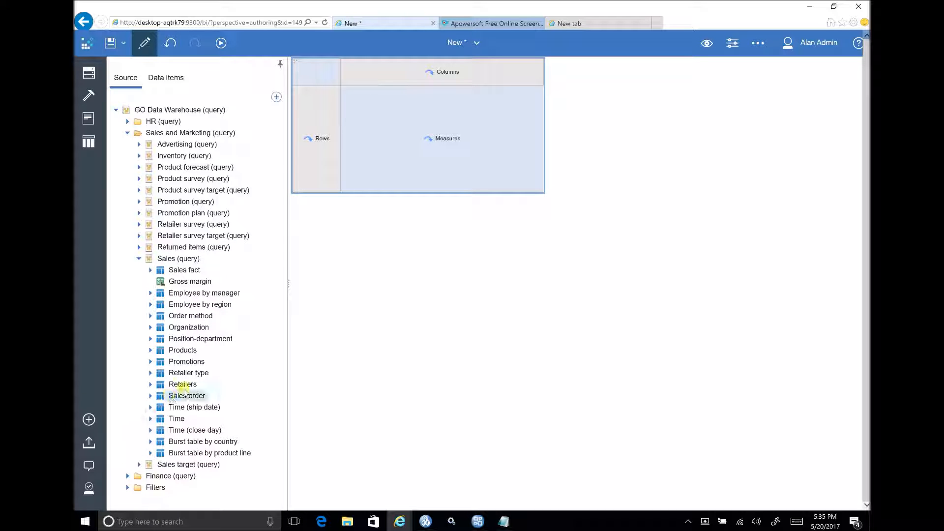
click(149, 384)
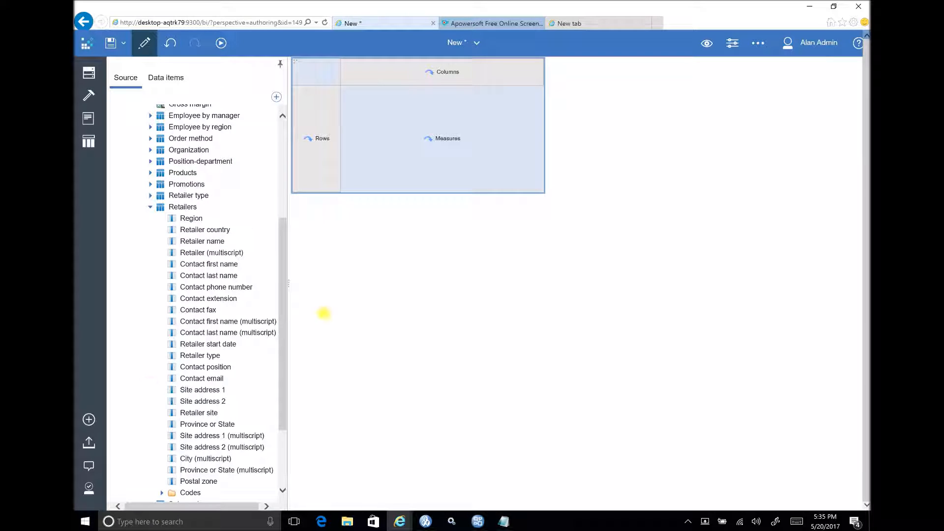
drag(193, 218, 321, 150)
click(149, 207)
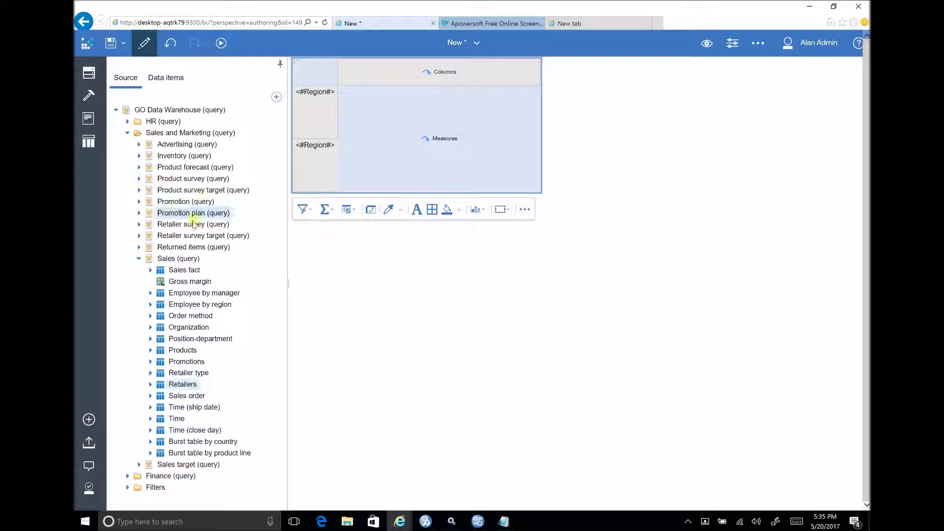
- Place Year from Time in the crosstab's columns and Revenue from Sales fact as its measure
click(151, 418)
drag(187, 276, 502, 78)
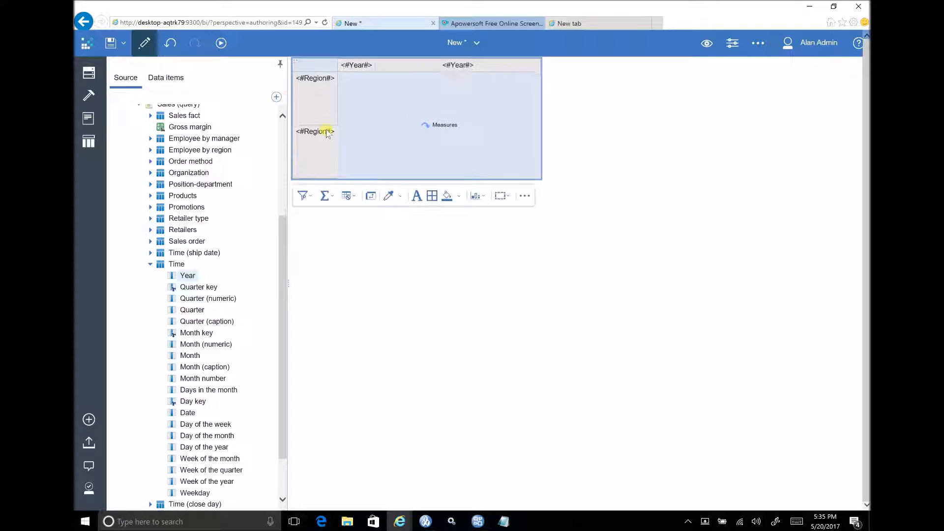
click(150, 264)
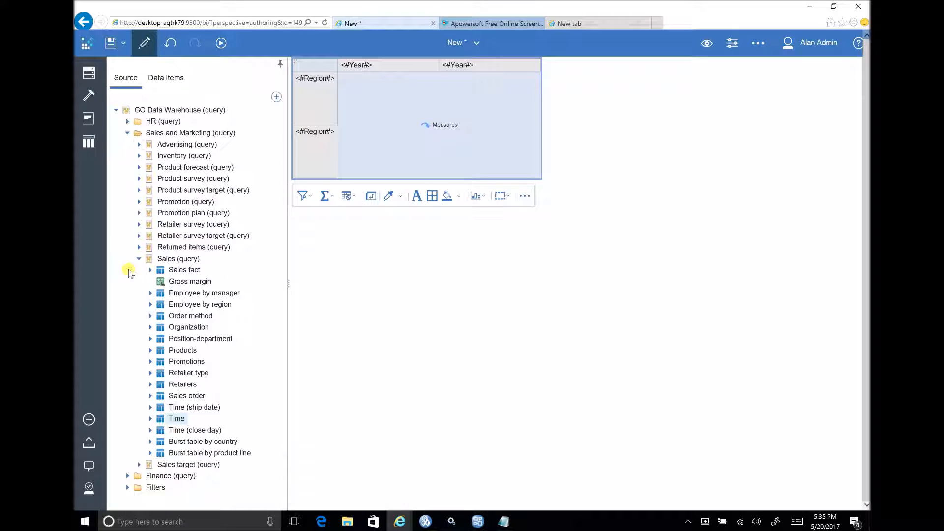
click(150, 269)
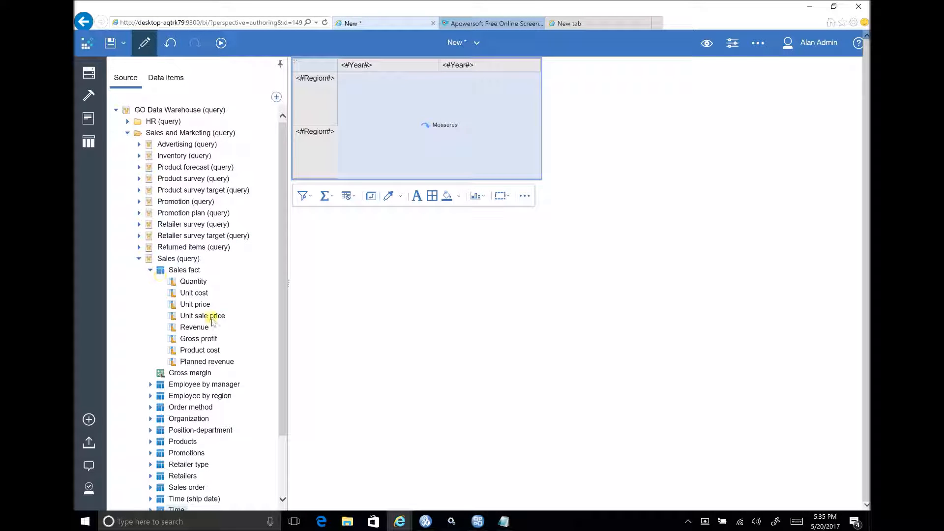
drag(197, 328, 432, 123)
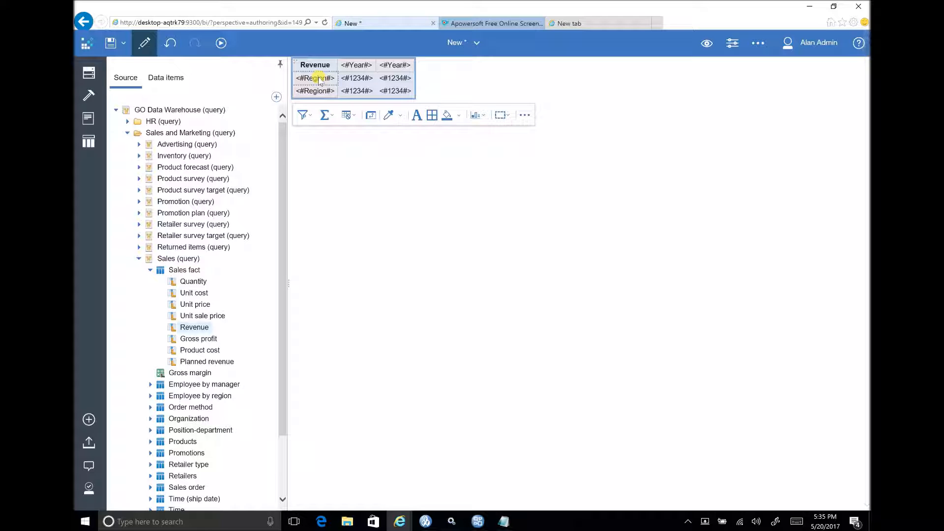
- Select all of the crosstab's fact cells and show their properties
click(357, 79)
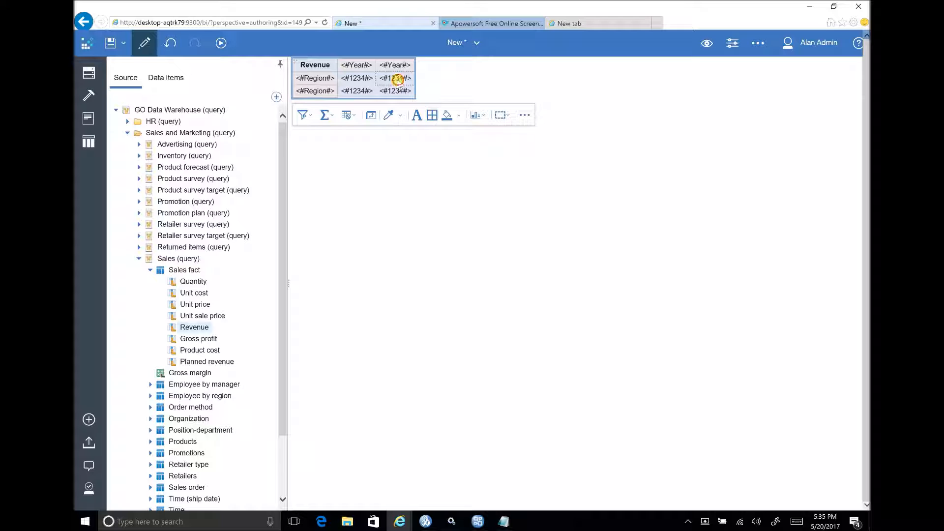
click(398, 82)
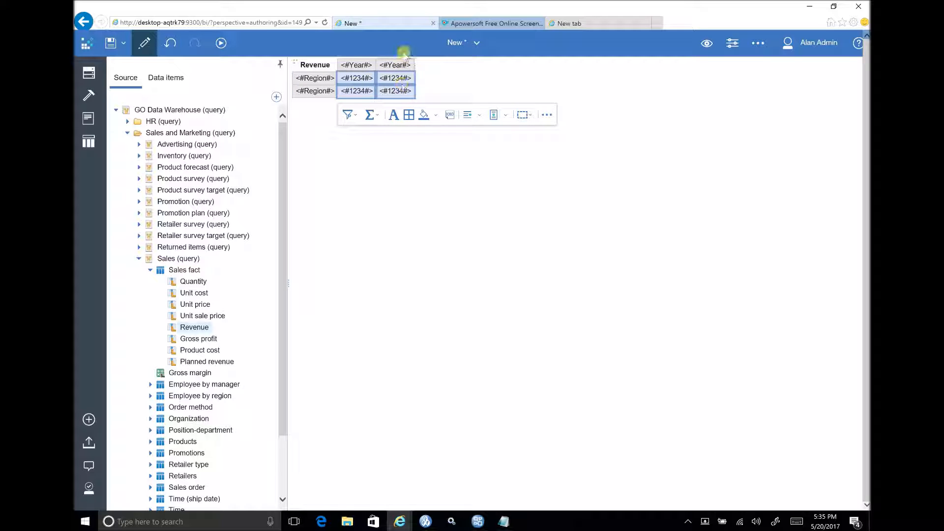
click(732, 43)
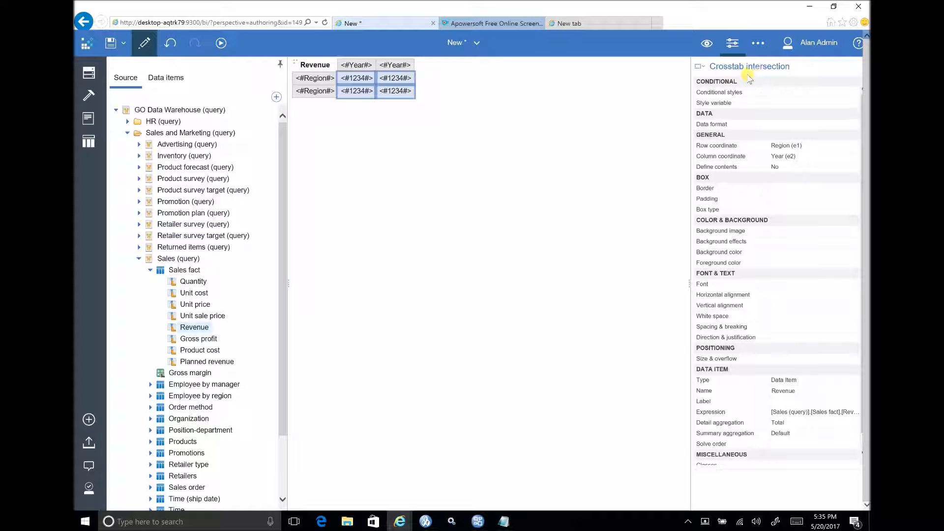
click(702, 69)
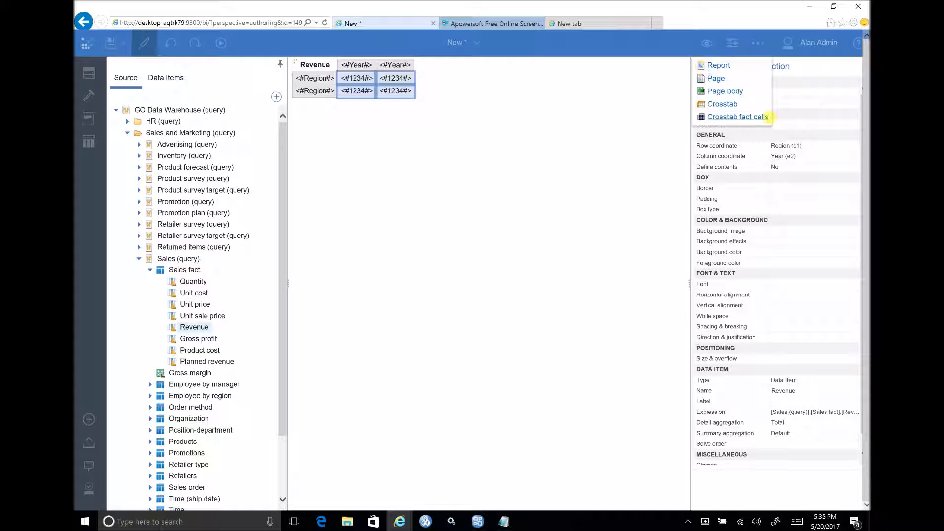
click(736, 117)
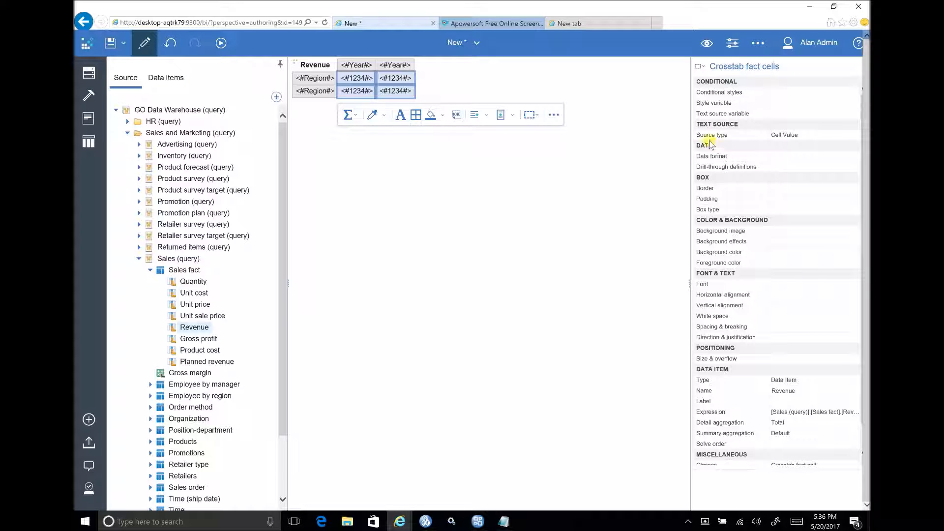
- Add a new drill-through definition to the crosstab fact cells
click(790, 169)
click(848, 160)
click(846, 168)
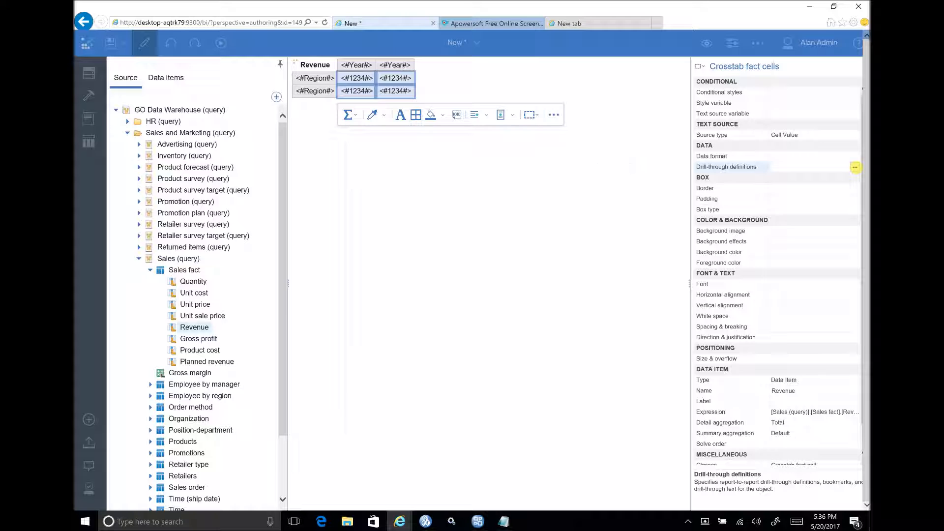
click(855, 168)
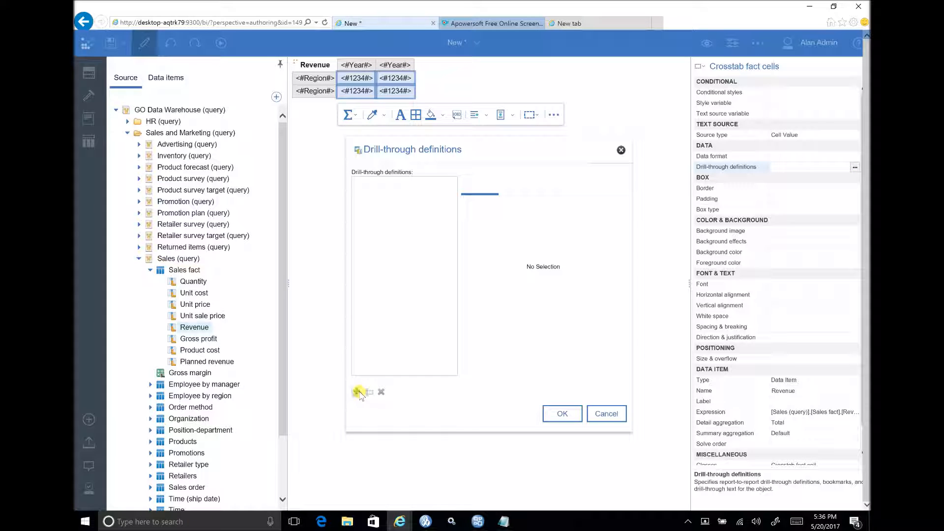
click(358, 392)
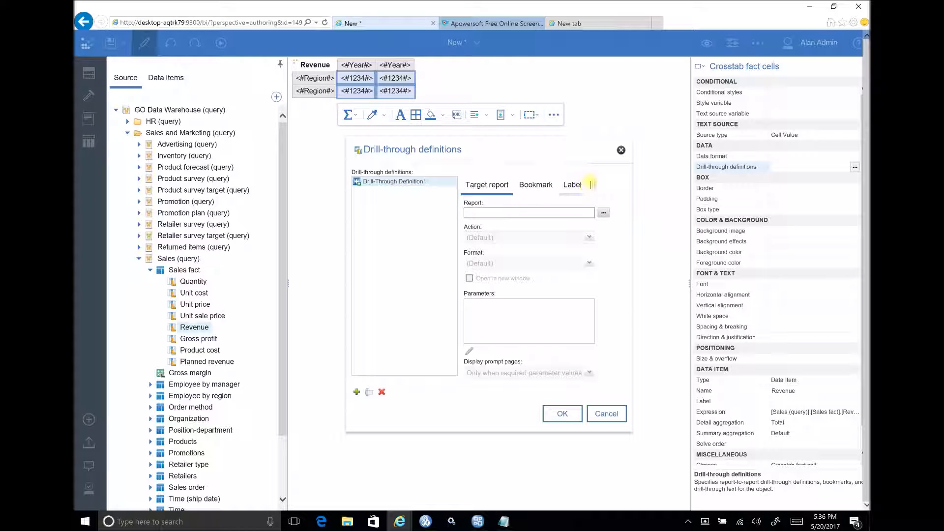
- Set the drill-through definition's target report to Retailer Drill Target from the Samples folder of Team content
click(603, 212)
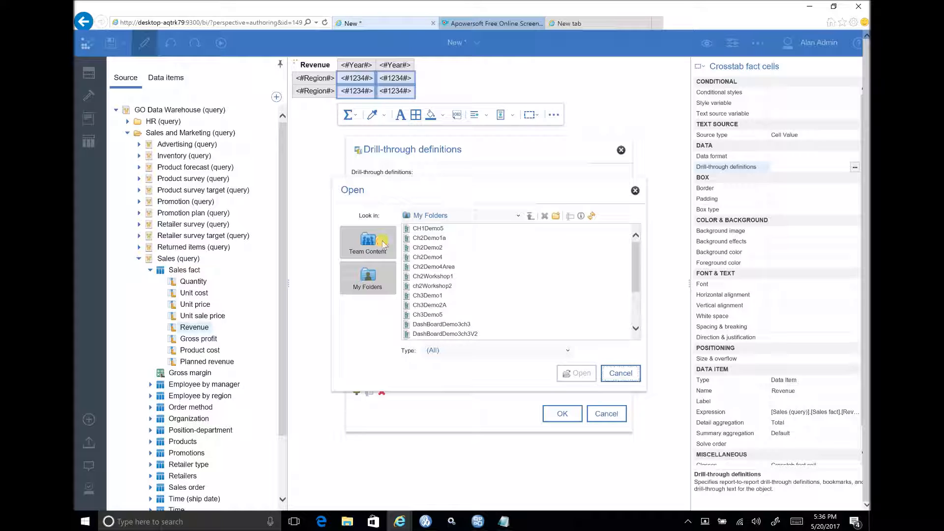
click(367, 242)
click(429, 238)
double_click(430, 238)
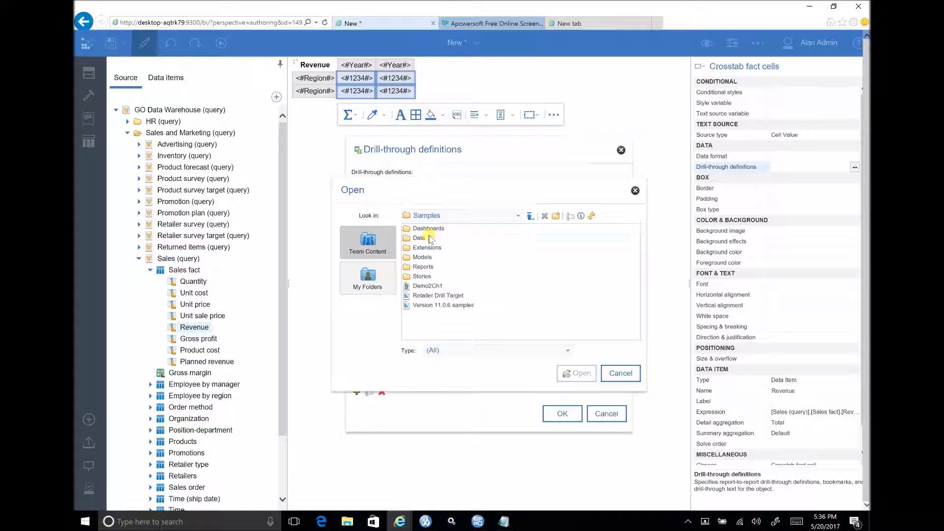
click(433, 296)
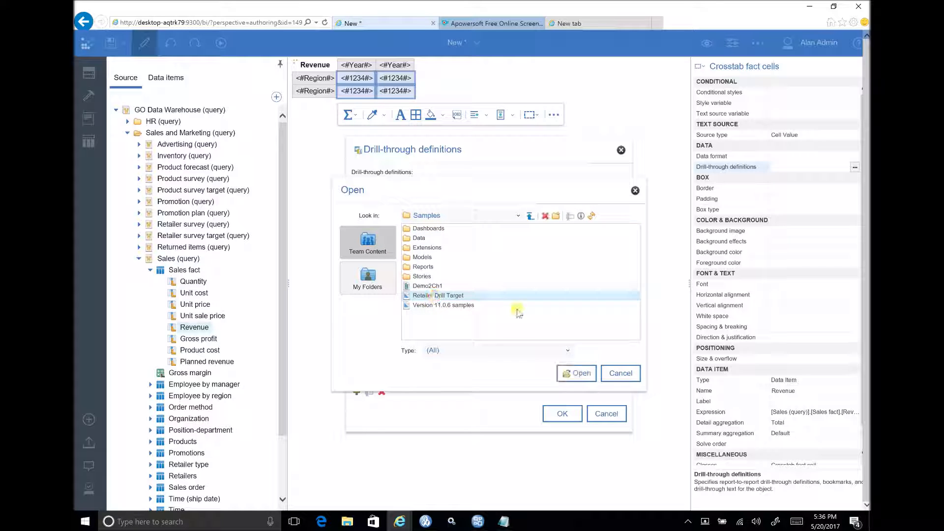
click(576, 373)
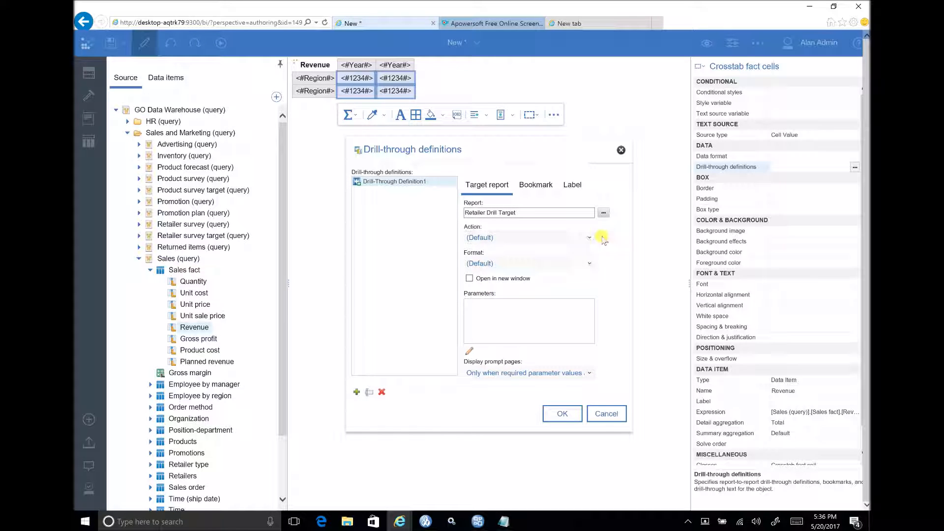
- Examine the action and format choices available for the drill-through target report, keeping both at Default
click(587, 236)
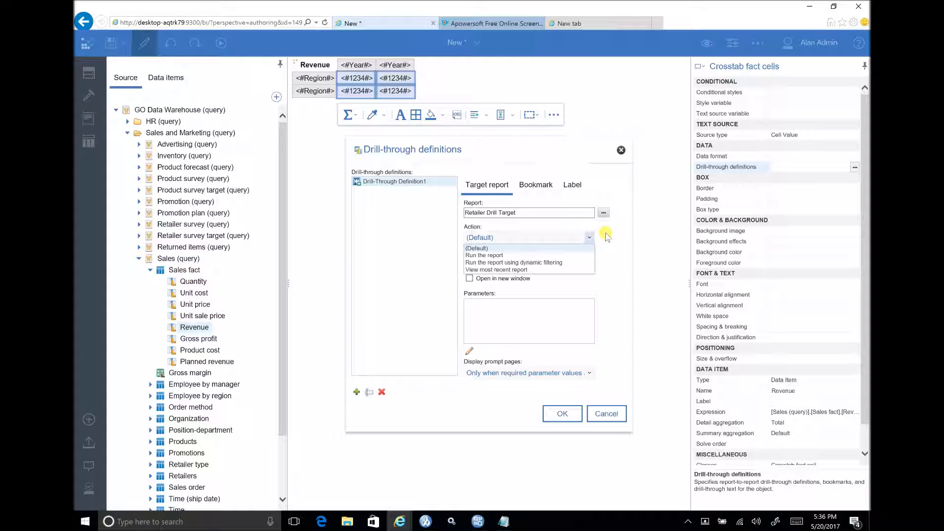
click(629, 237)
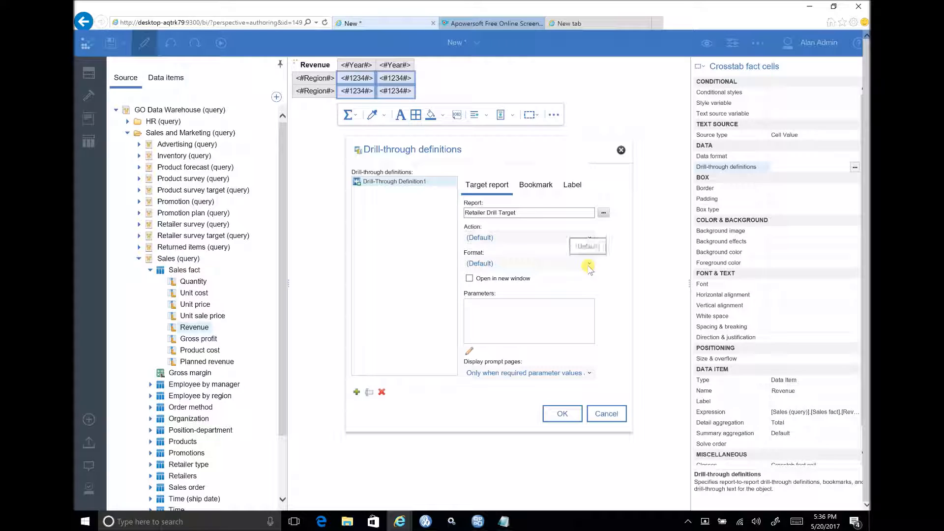
click(590, 264)
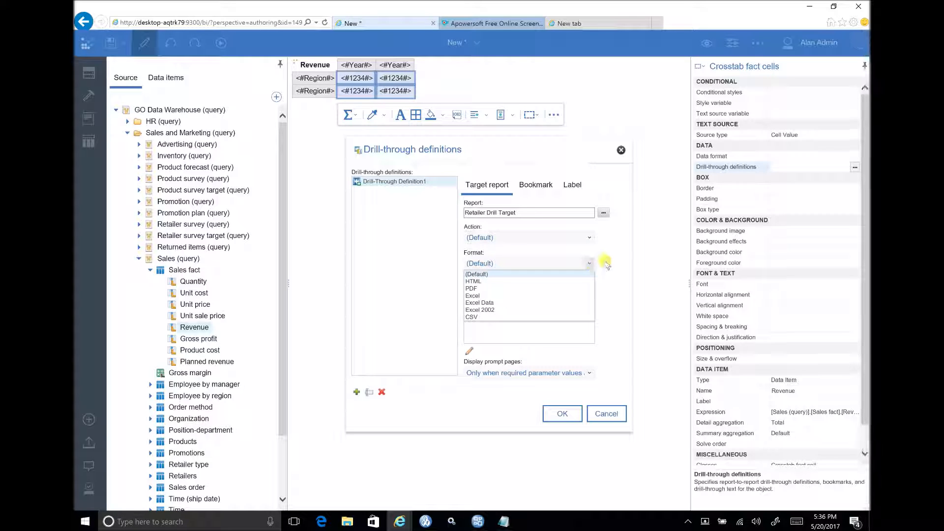
click(605, 261)
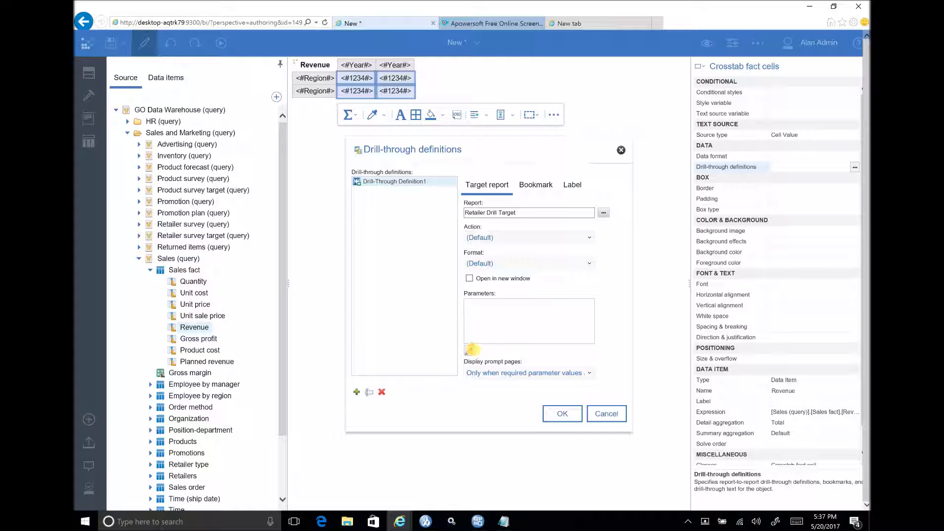
- Edit the drill-through parameters and set Region to pass the data item value Region
click(472, 350)
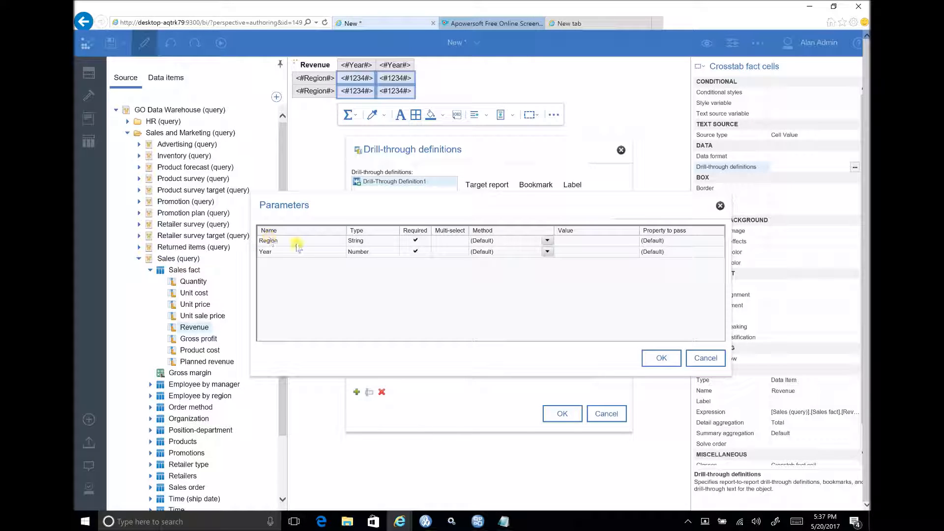
click(273, 240)
click(265, 252)
click(547, 241)
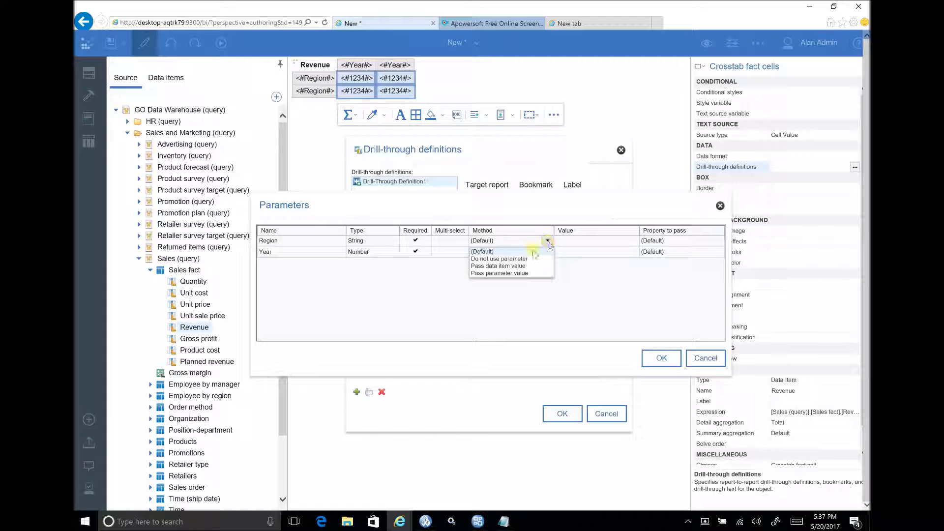
click(511, 265)
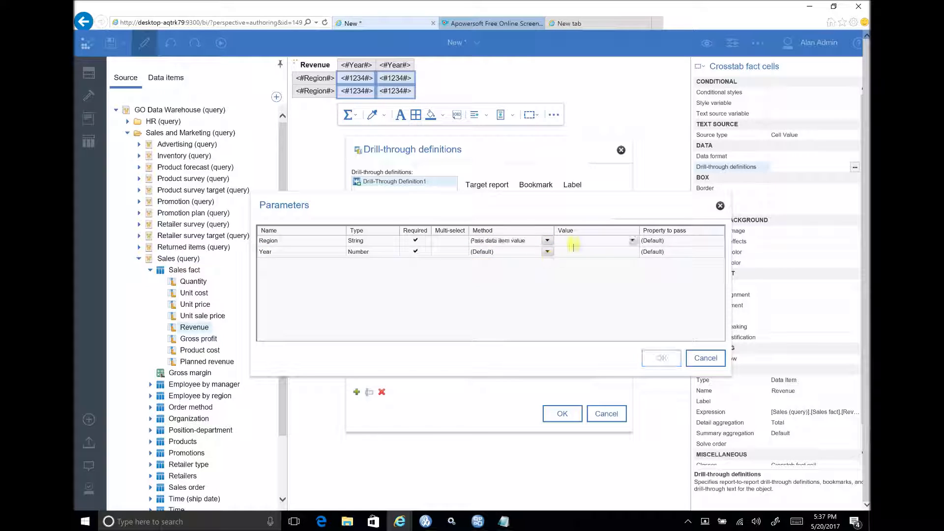
click(633, 240)
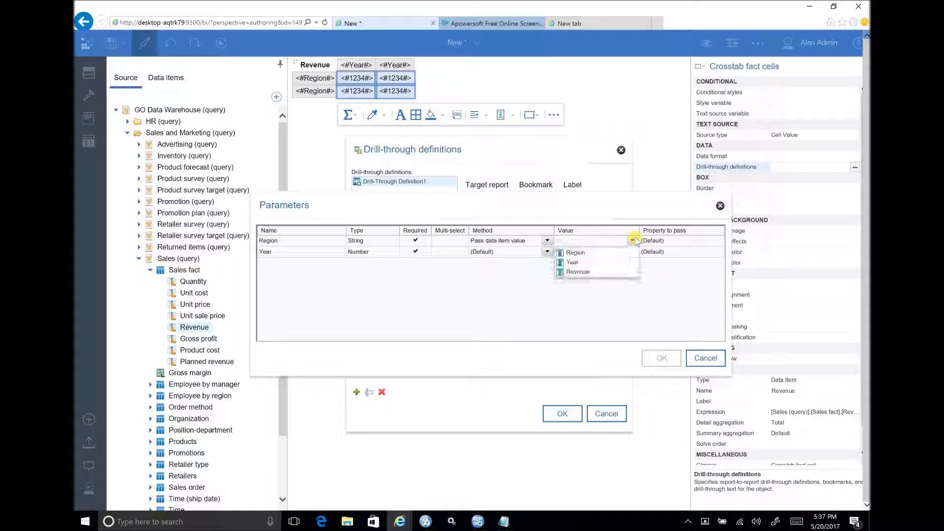
click(578, 251)
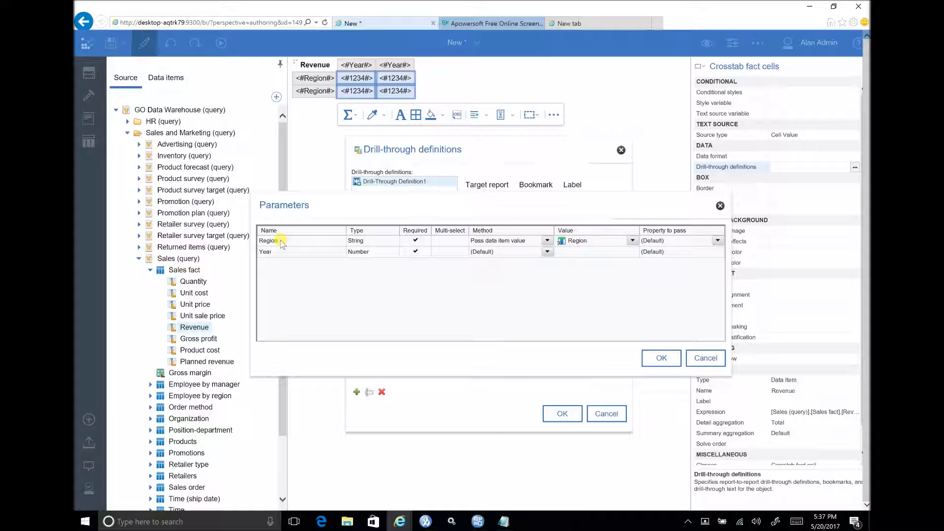
- Set the Year parameter to pass the data item value Year, and confirm the parameters and the drill-through definition
click(548, 252)
click(507, 277)
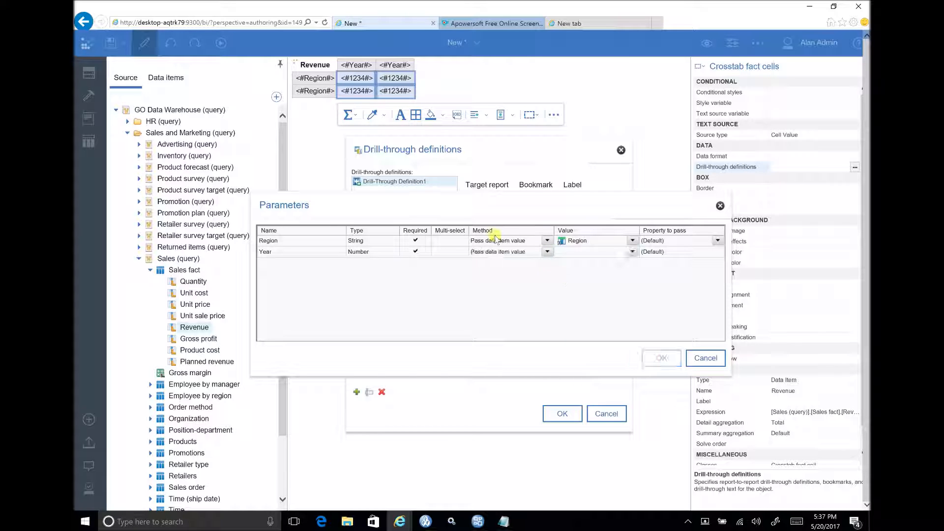
click(631, 252)
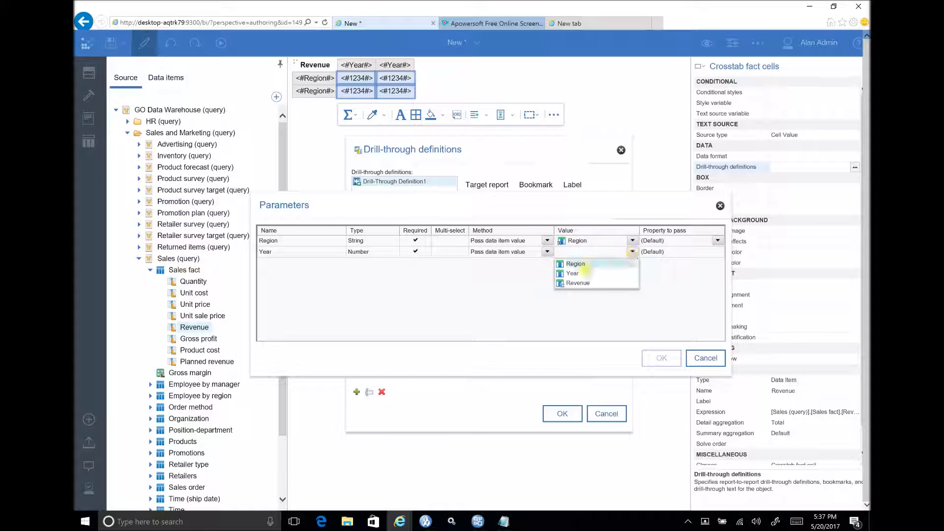
click(576, 271)
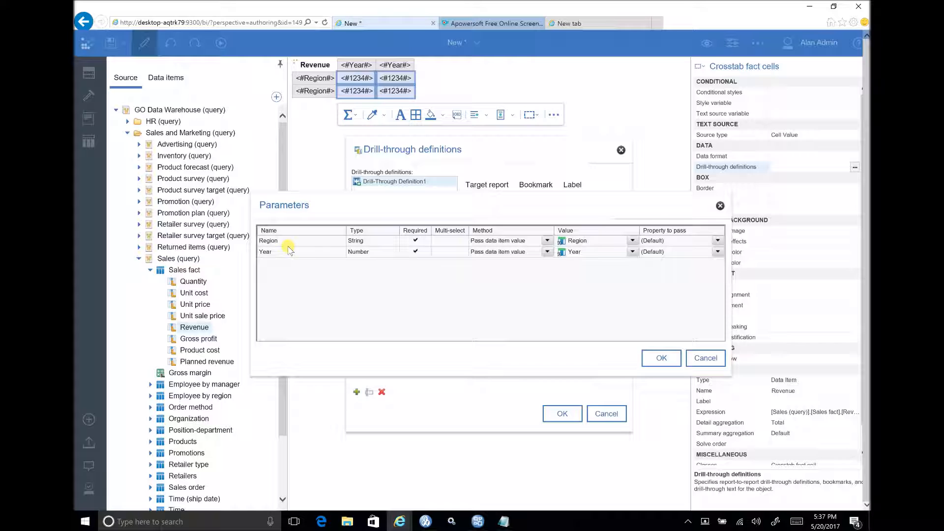
click(546, 252)
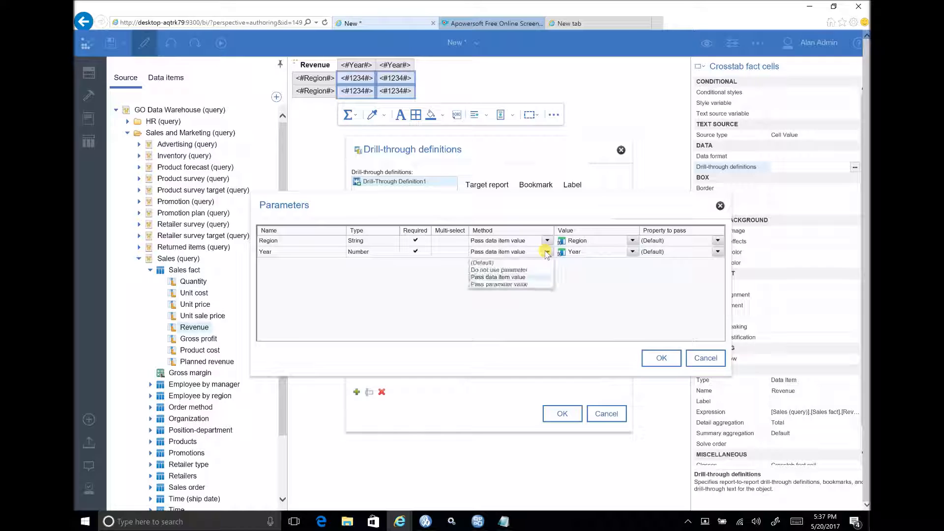
click(511, 277)
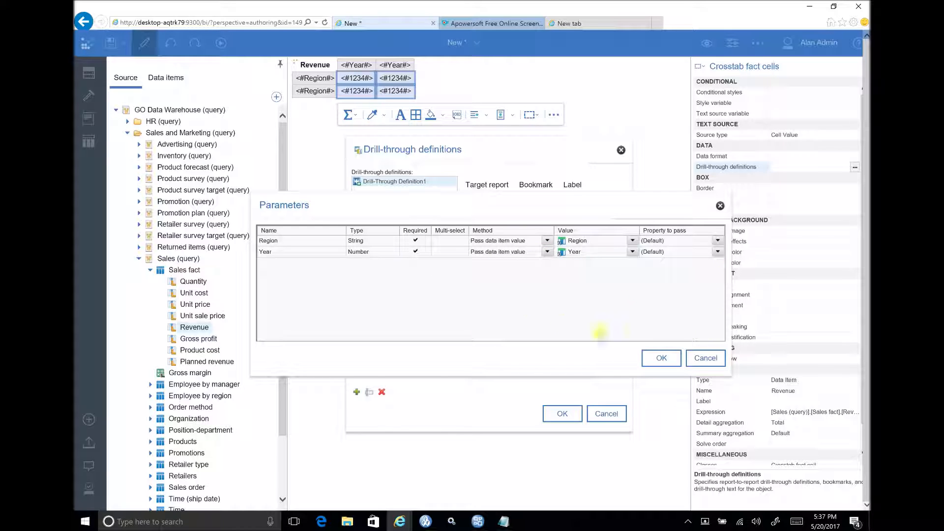
click(661, 355)
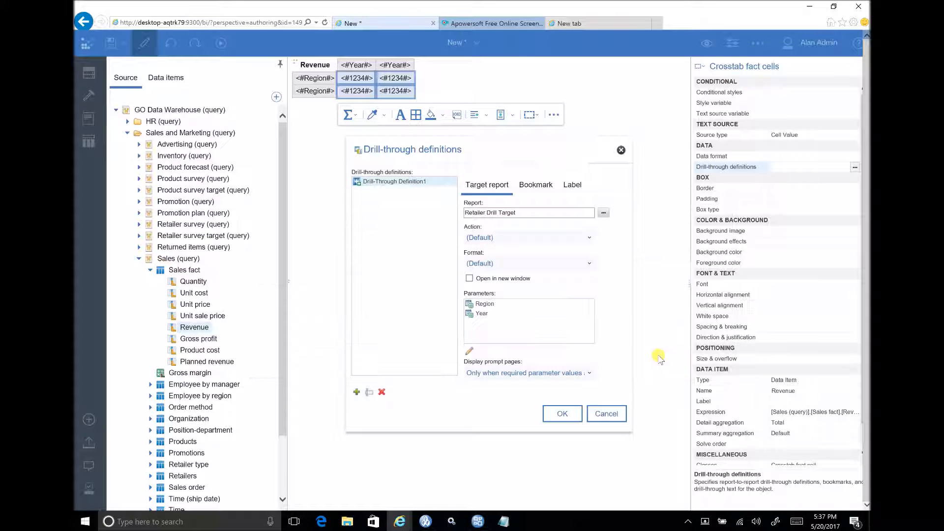
click(561, 413)
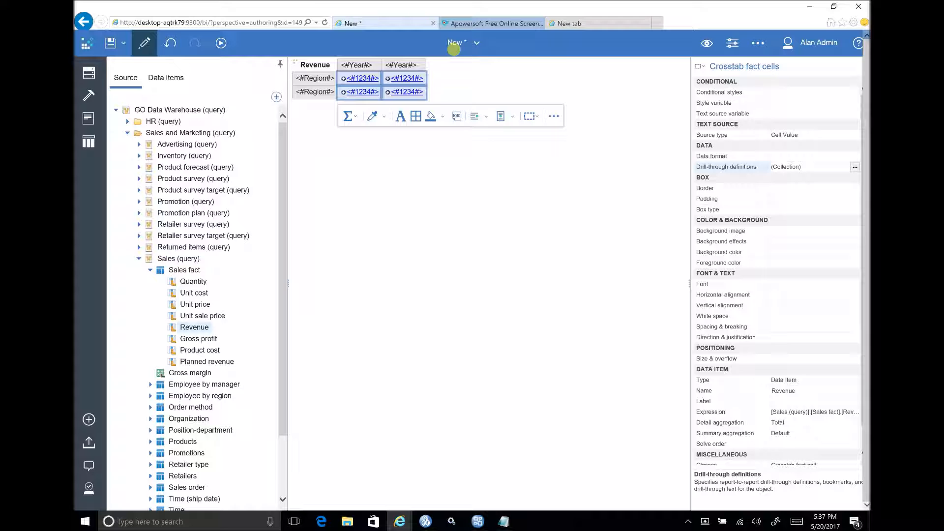
- Run the crosstab report as HTML and drill through from the Americas revenue for 2012 to the target report
click(222, 43)
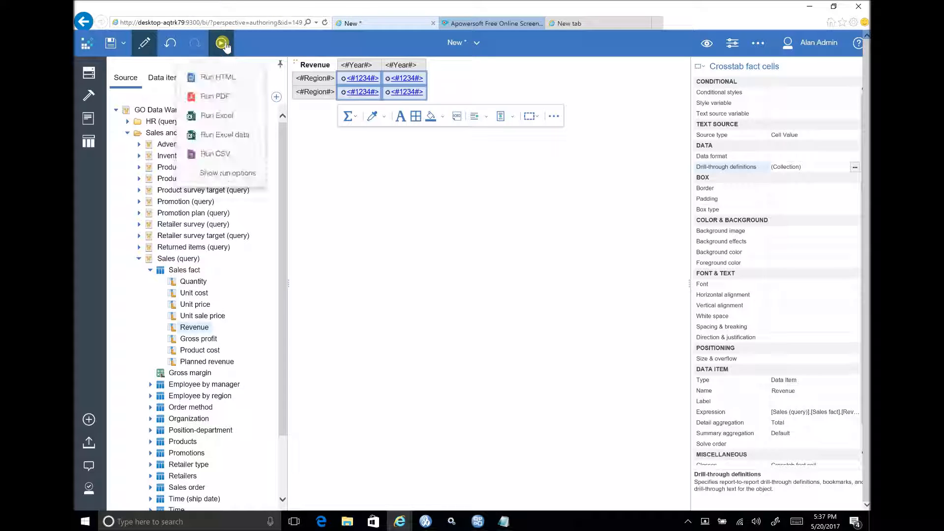
click(211, 79)
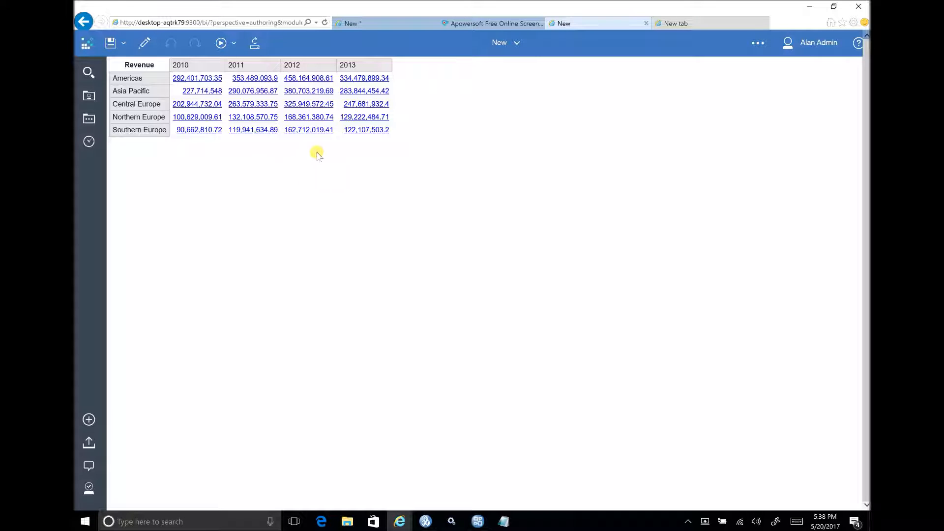
click(314, 79)
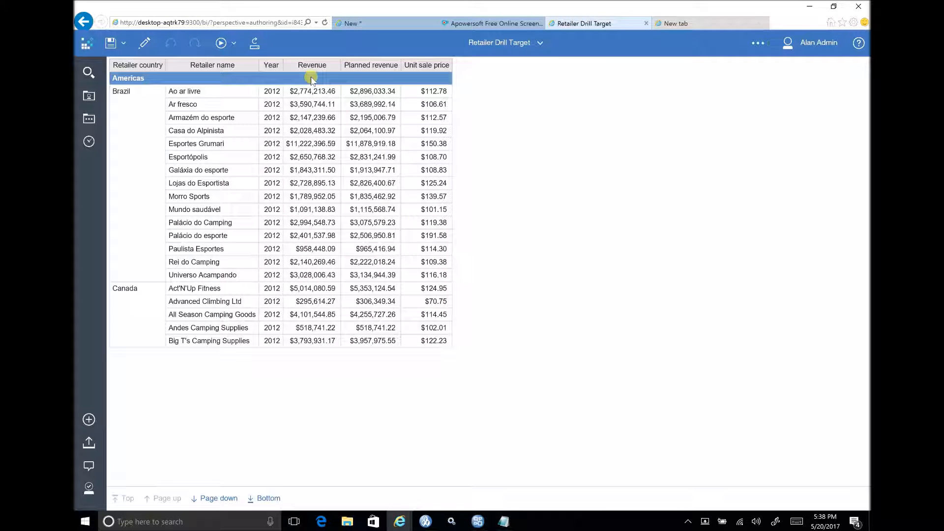
click(126, 82)
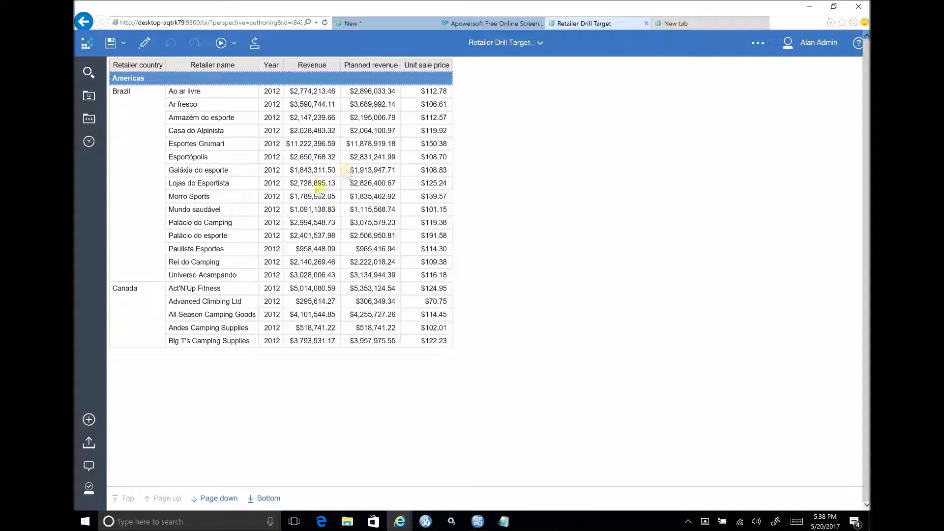
click(255, 46)
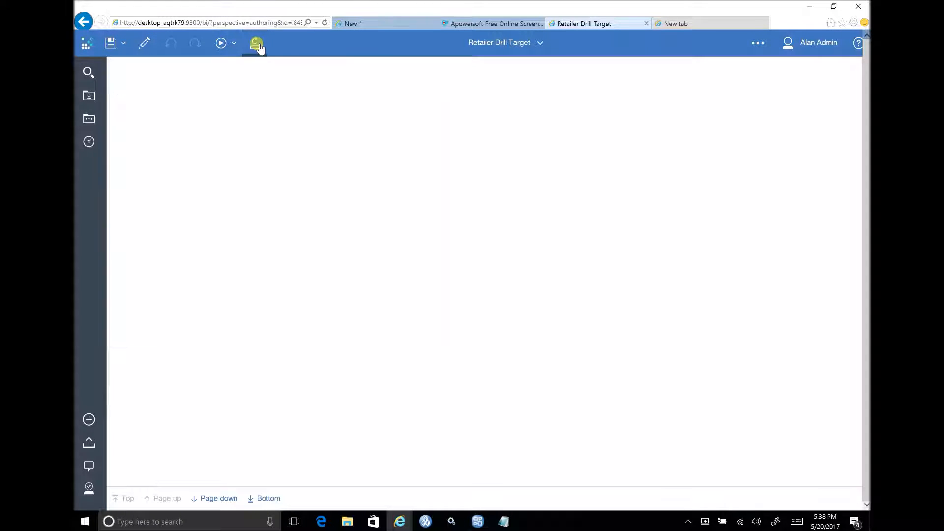
click(247, 70)
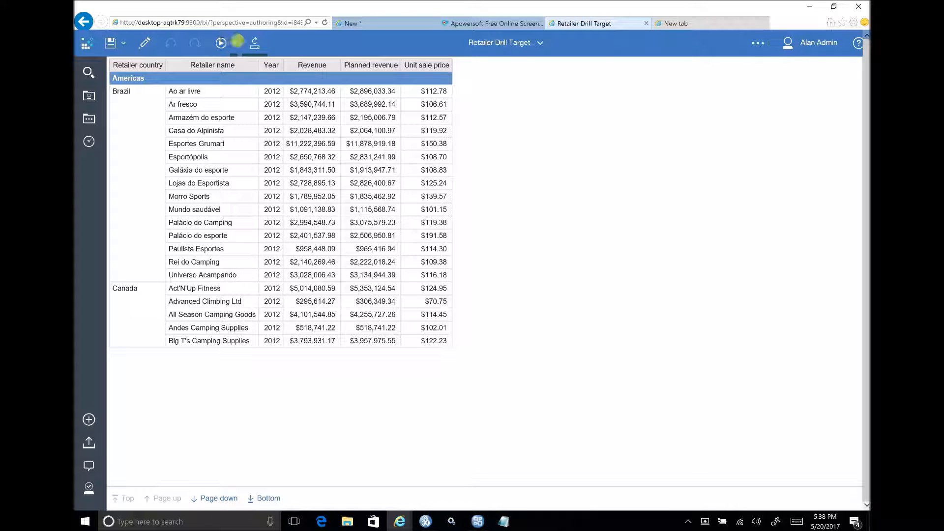